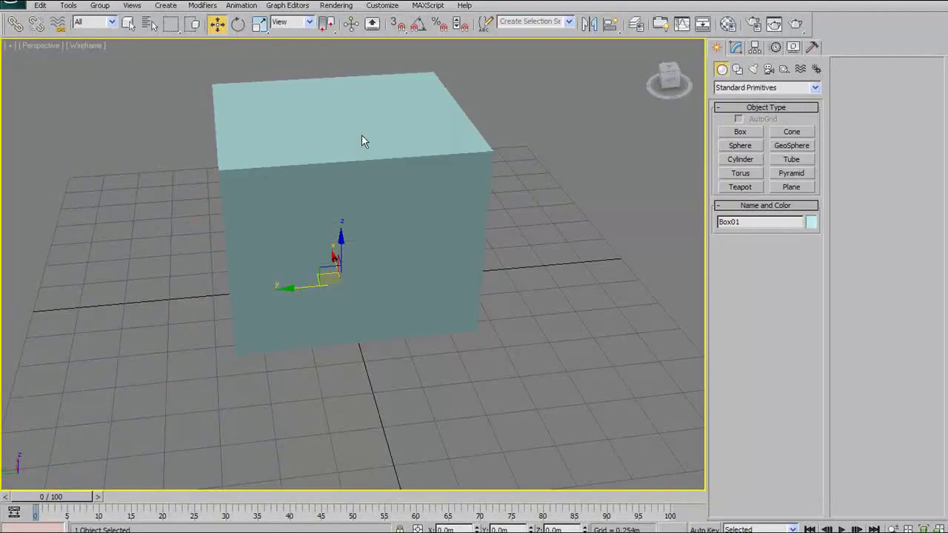
Step: Toggle the Perspective viewport between wireframe and shaded display, and turn on edged faces for the box
key("F3")
key("F3")
key("F4")
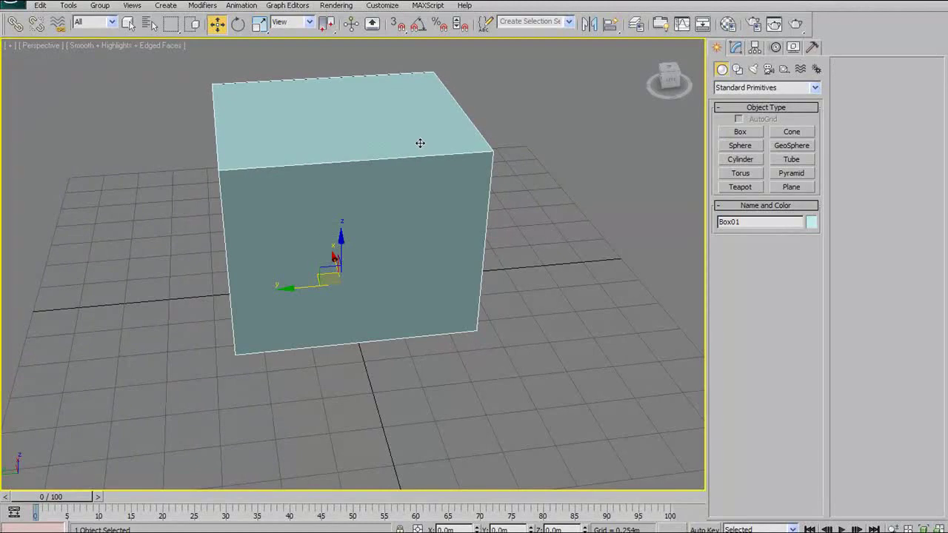
key("F3")
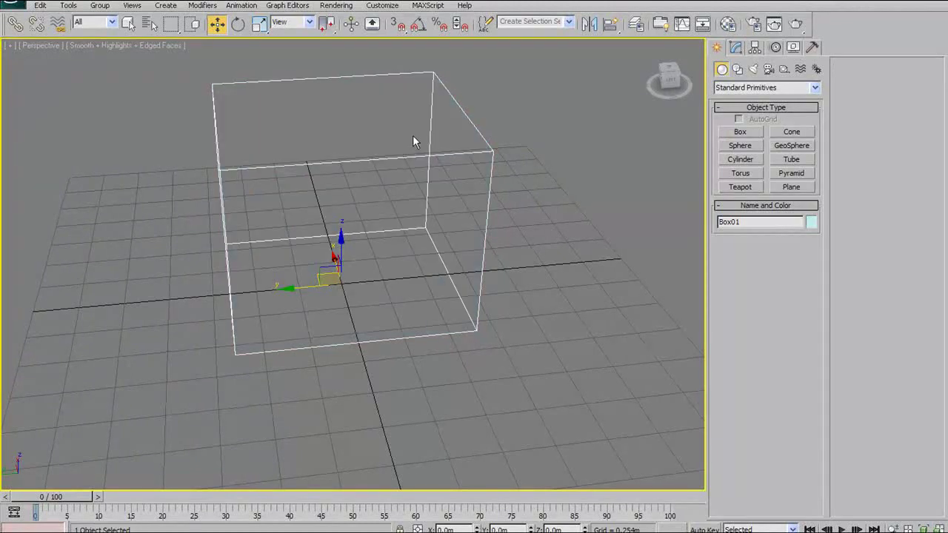
key("F3")
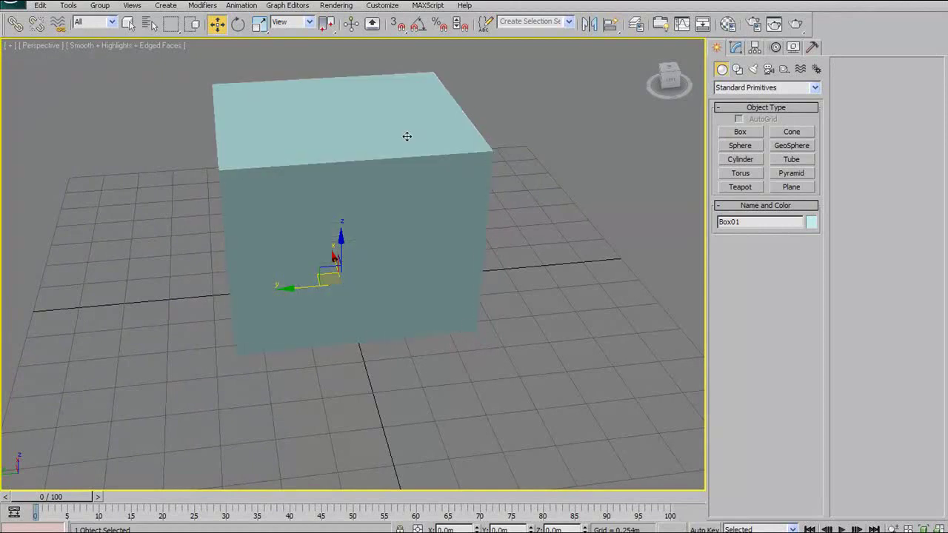
Step: Toggle edged faces repeatedly on the shaded box, finishing with them turned on
key("F4")
key("F4")
key("F4")
key("F4")
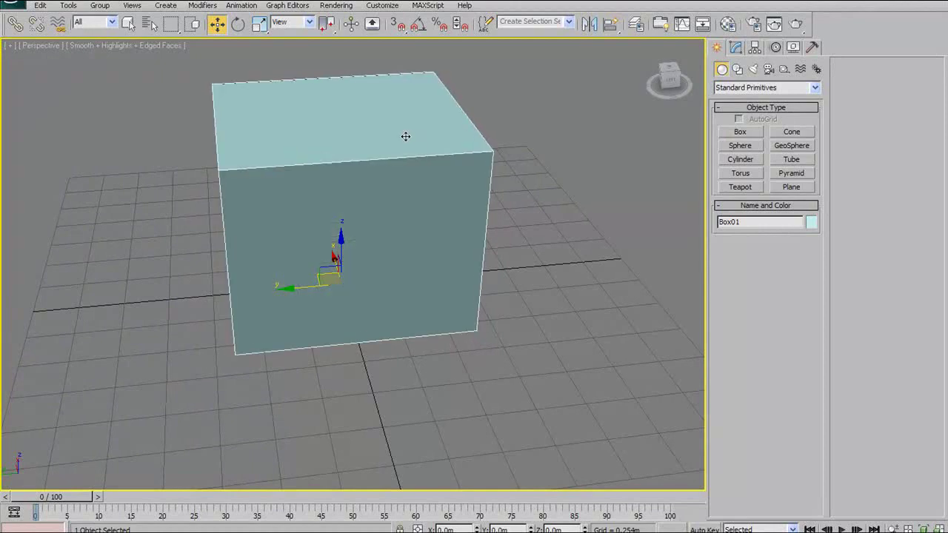
key("F4")
middle_click_drag(400, 121, 313, 152, "alt")
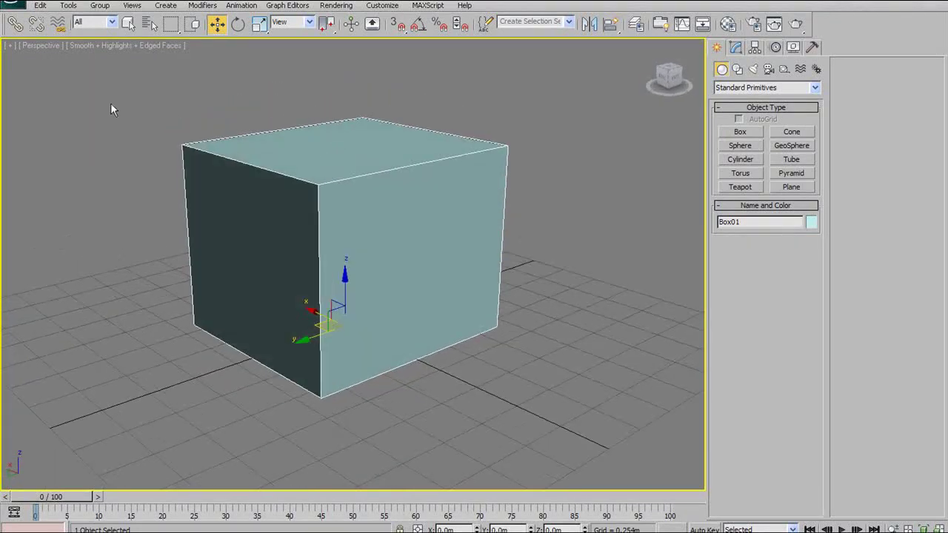
Step: Set the Perspective viewport shading to Hidden Line, comparing it with Smooth + Highlights
left_click(45, 46)
left_click(86, 46)
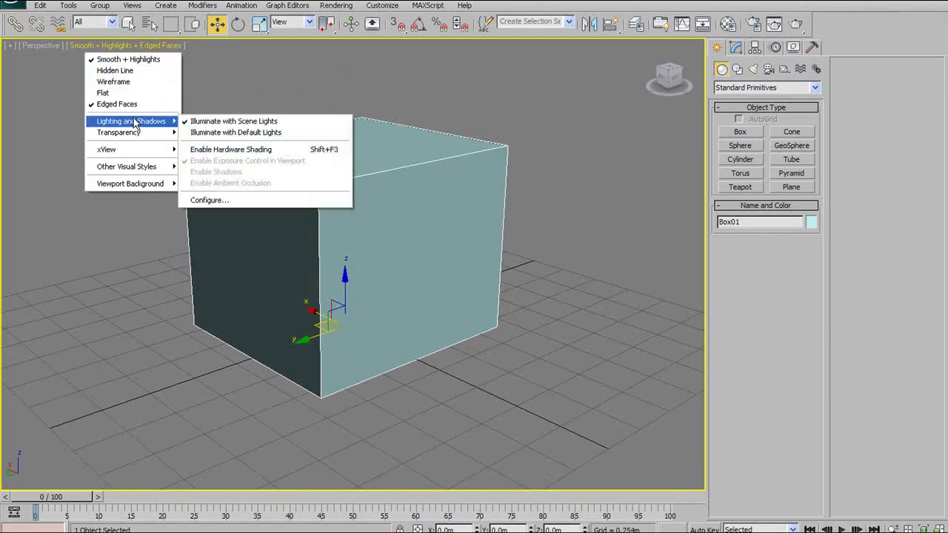
left_click(108, 72)
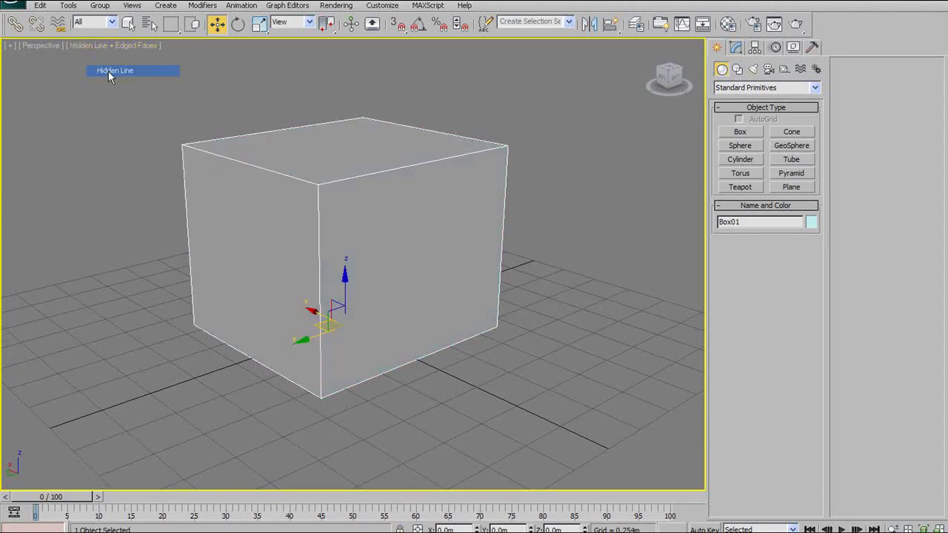
left_click(112, 45)
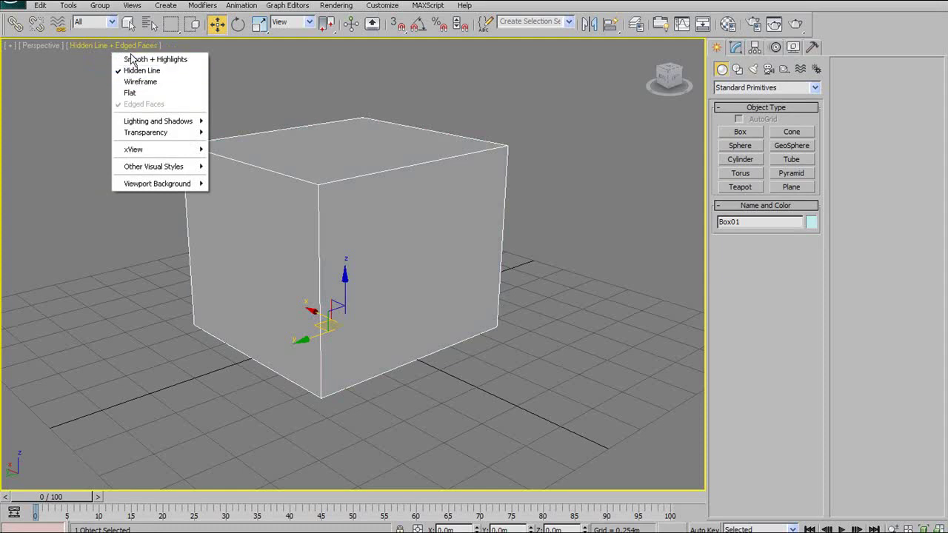
left_click(127, 59)
left_click(117, 47)
left_click(132, 70)
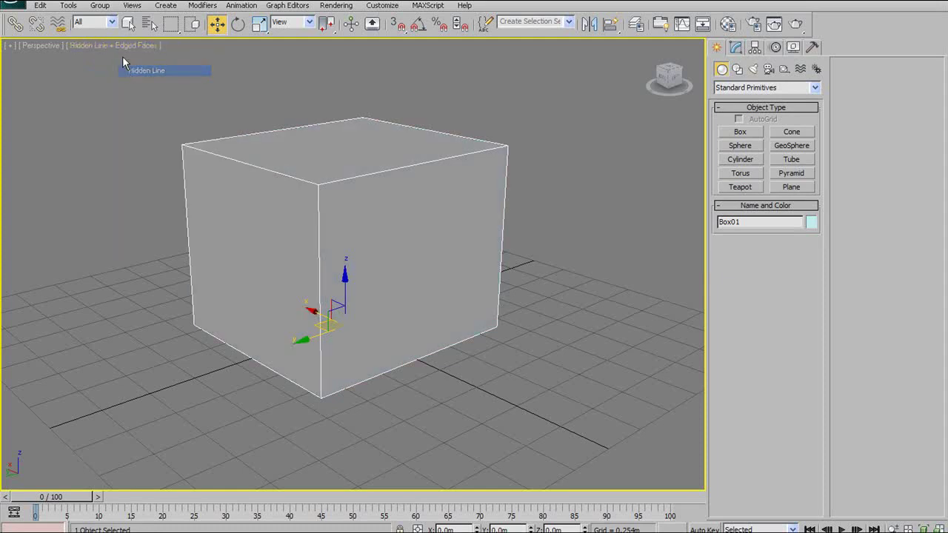
Step: Try Wireframe shading and Flat shading on the box, inspecting the flat-shaded faces from different angles
left_click(122, 48)
left_click(131, 82)
left_click(119, 47)
left_click(139, 93)
mouse_move(131, 93)
middle_mouse_down("alt")
mouse_move(332, 138)
mouse_move(118, 118)
middle_mouse_up("alt")
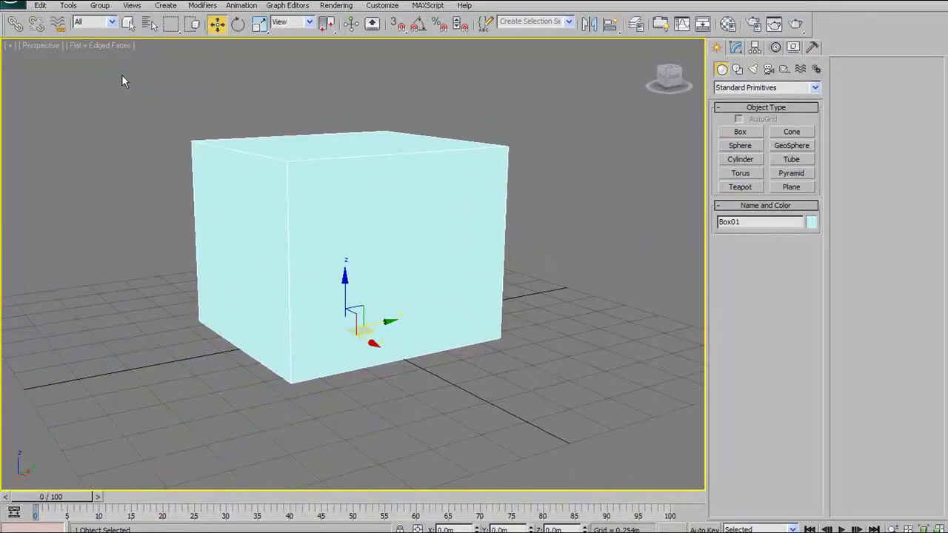
mouse_move(293, 151)
middle_mouse_down("alt")
mouse_move(358, 116)
mouse_move(444, 163)
mouse_move(480, 197)
mouse_move(364, 168)
mouse_move(337, 150)
middle_mouse_up("alt")
Step: Turn edged faces off and back on while the box is displayed with Flat shading
left_click(104, 45)
left_click(133, 104)
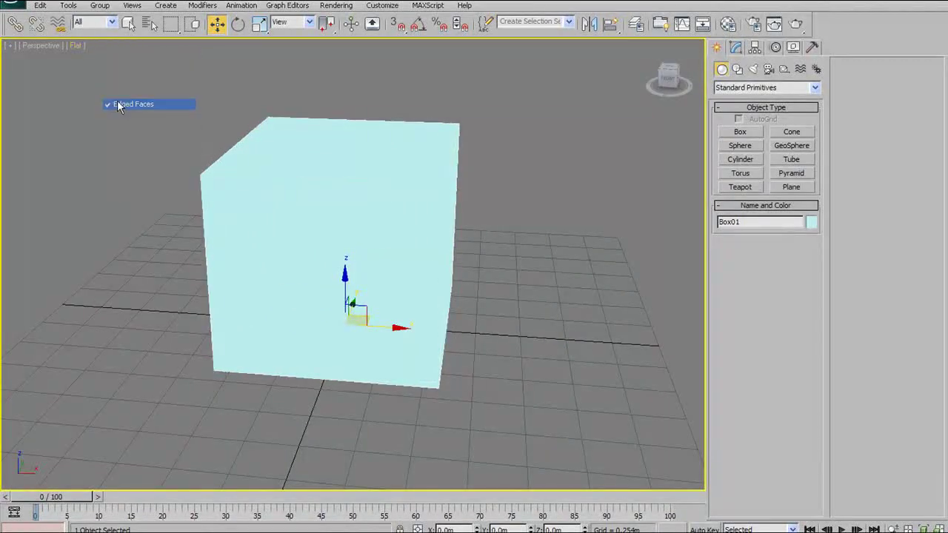
mouse_move(296, 141)
middle_mouse_down("alt")
mouse_move(384, 159)
mouse_move(355, 152)
middle_mouse_up("alt")
left_click(77, 46)
left_click(111, 104)
Step: Switch the viewport from Flat to Smooth + Highlights shading, and turn edged faces off and back on
left_click(104, 46)
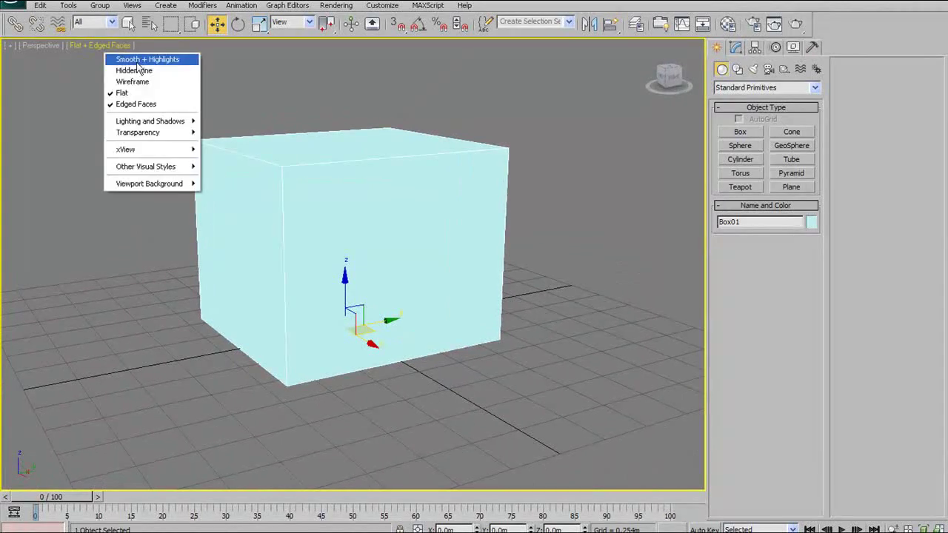
left_click(136, 62)
middle_click_drag(196, 105, 237, 63, "alt")
left_click(167, 45)
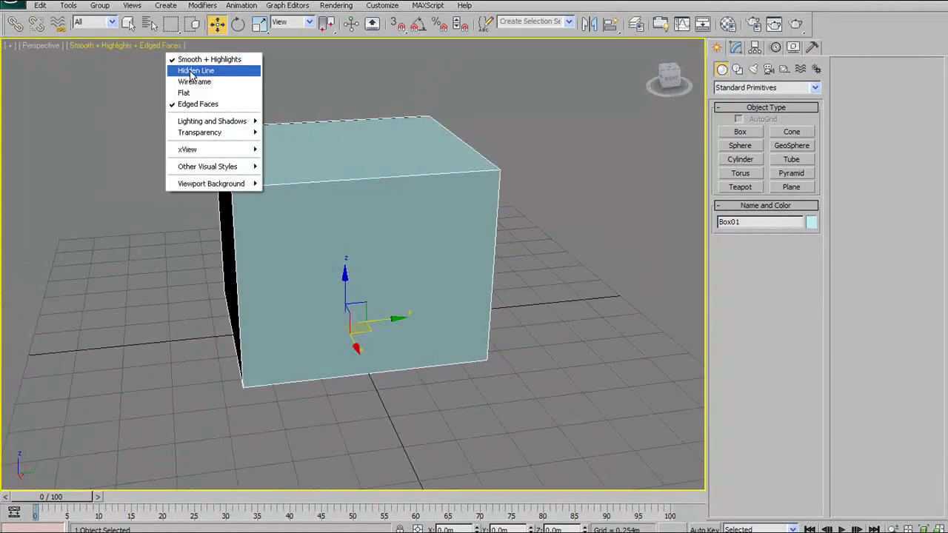
left_click(192, 104)
left_click(127, 45)
left_click(155, 103)
Step: Display the box in Wireframe shading and return the viewport to Smooth + Highlights
left_click(127, 45)
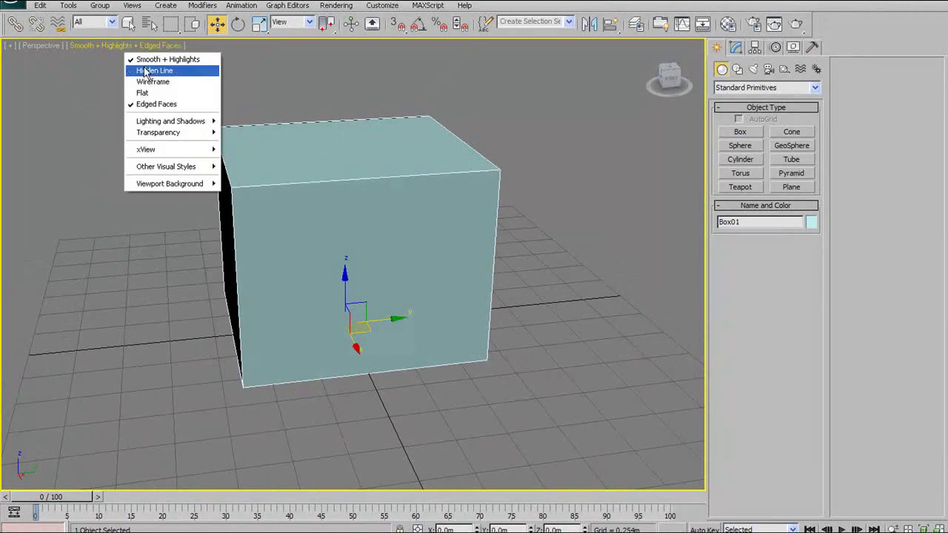
left_click(145, 82)
mouse_move(143, 84)
middle_mouse_down("alt")
mouse_move(321, 131)
mouse_move(501, 120)
mouse_move(171, 49)
mouse_move(436, 225)
mouse_move(468, 207)
mouse_move(385, 178)
middle_mouse_up("alt")
left_click(125, 45)
left_click(167, 59)
mouse_move(295, 175)
middle_mouse_down("alt")
mouse_move(271, 180)
mouse_move(307, 182)
mouse_move(319, 169)
mouse_move(389, 175)
middle_mouse_up("alt")
middle_click_drag(331, 185, 373, 175, "alt")
Step: Toggle Expert mode to enlarge the viewport and restore the full interface
key("ctrl+x")
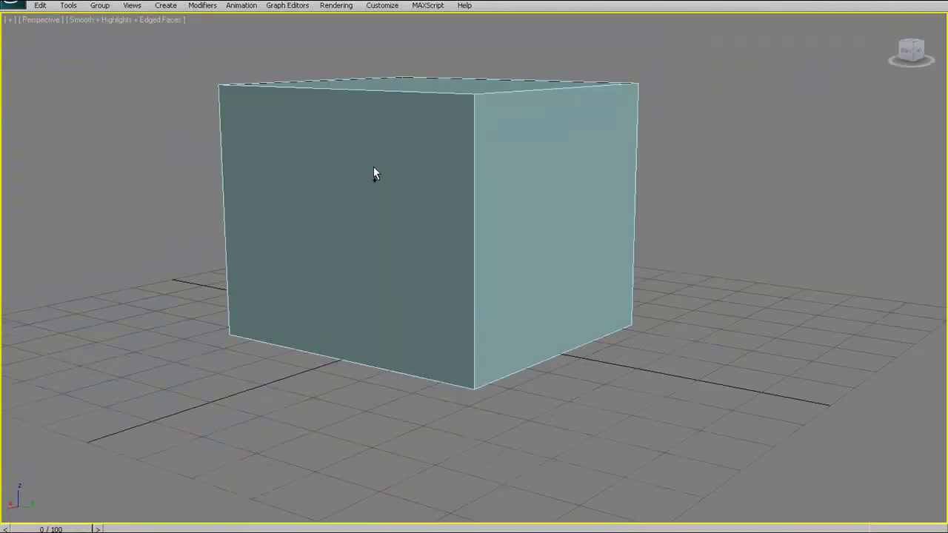
key("ctrl+x")
left_click(382, 166)
Step: Toggle See-Through display on the selected box, leaving it turned on
key("alt+x")
key("alt+x")
mouse_move(383, 155)
middle_mouse_down("alt")
mouse_move(355, 165)
mouse_move(370, 165)
mouse_move(295, 133)
middle_mouse_up("alt")
key("alt+x")
mouse_move(378, 178)
middle_mouse_down("alt")
mouse_move(375, 205)
mouse_move(376, 195)
middle_mouse_up("alt")
Step: Inspect the see-through box in the Front view, framed to its extents, and return to the Perspective view
key("f")
key("z")
scroll(364, 192, "down", 2)
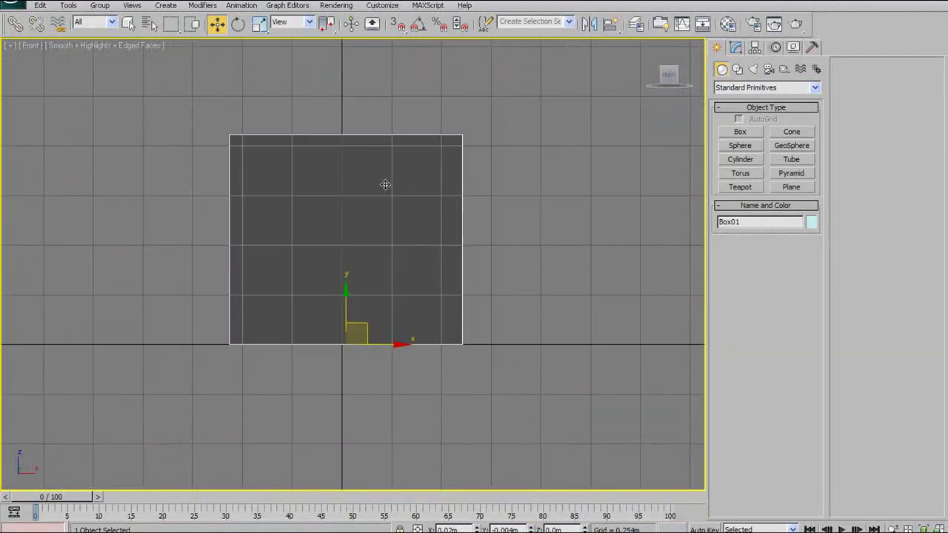
key("p")
mouse_move(380, 192)
middle_mouse_down("alt")
mouse_move(364, 224)
mouse_move(392, 229)
mouse_move(391, 239)
mouse_move(429, 224)
mouse_move(433, 218)
mouse_move(345, 220)
mouse_move(364, 220)
mouse_move(385, 194)
mouse_move(374, 204)
mouse_move(375, 195)
middle_mouse_up("alt")
Step: Toggle See-Through display on the box repeatedly, finishing with the box opaque
key("alt+x")
key("alt+x")
key("alt+x")
key("alt+x")
key("alt+x")
key("alt+x")
key("alt+x")
key("alt+x")
key("alt+x")
key("alt+x")
key("alt+x")
key("alt+x")
key("alt+x")
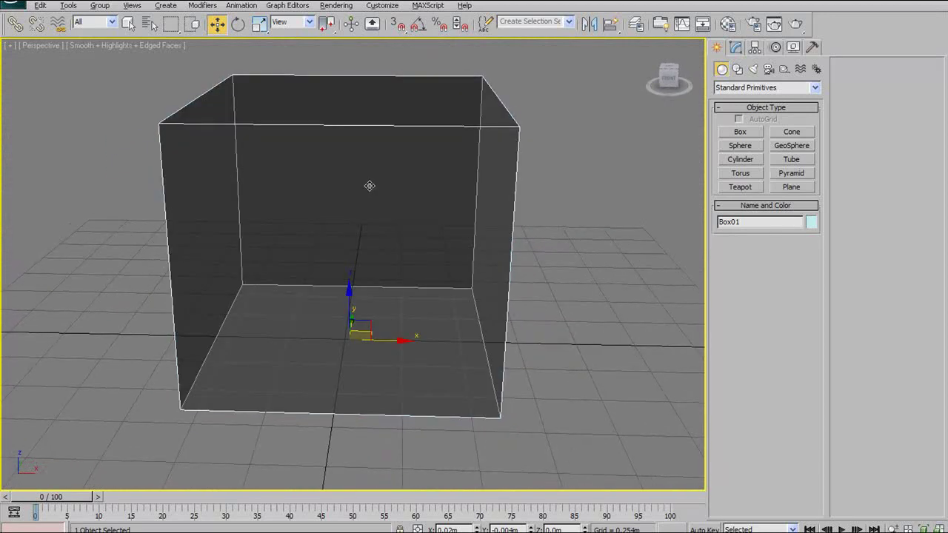
key("alt+x")
middle_click_drag(372, 171, 320, 168, "alt")
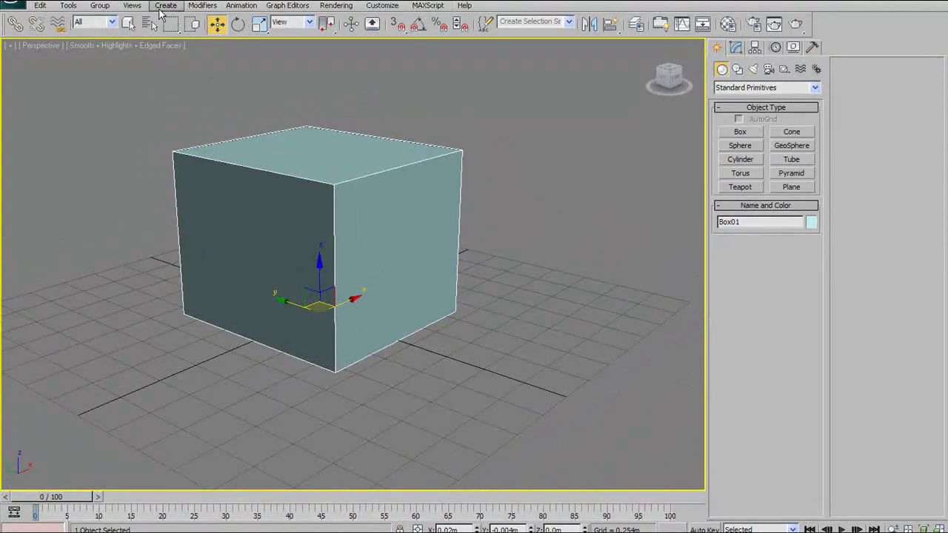
Step: Examine the scene file commands, including the options for opening an existing 3ds Max file
left_click(12, 4)
left_click(13, 3)
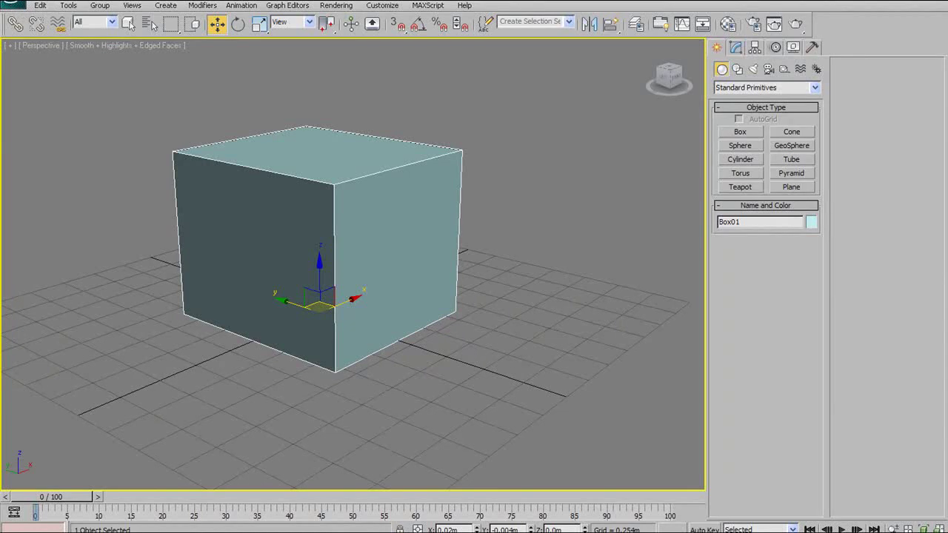
left_click(12, 3)
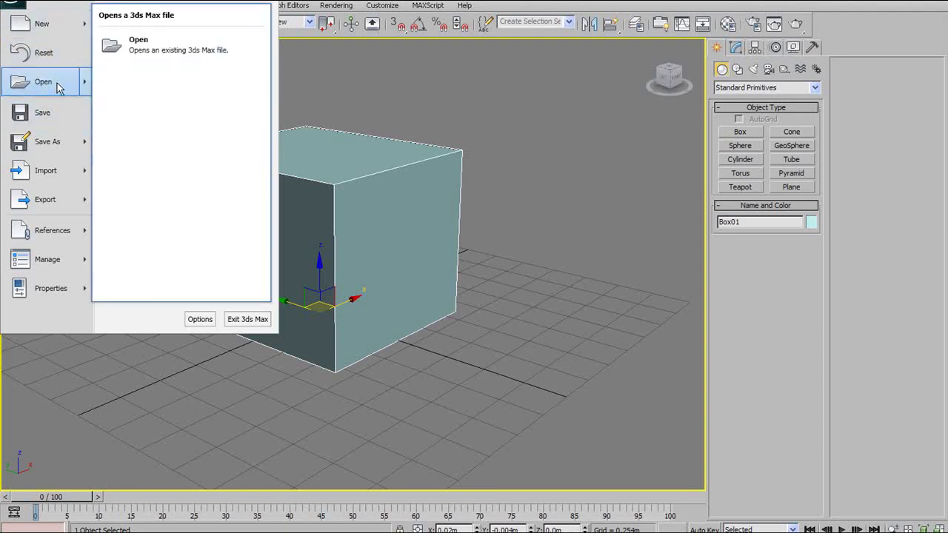
key("Escape")
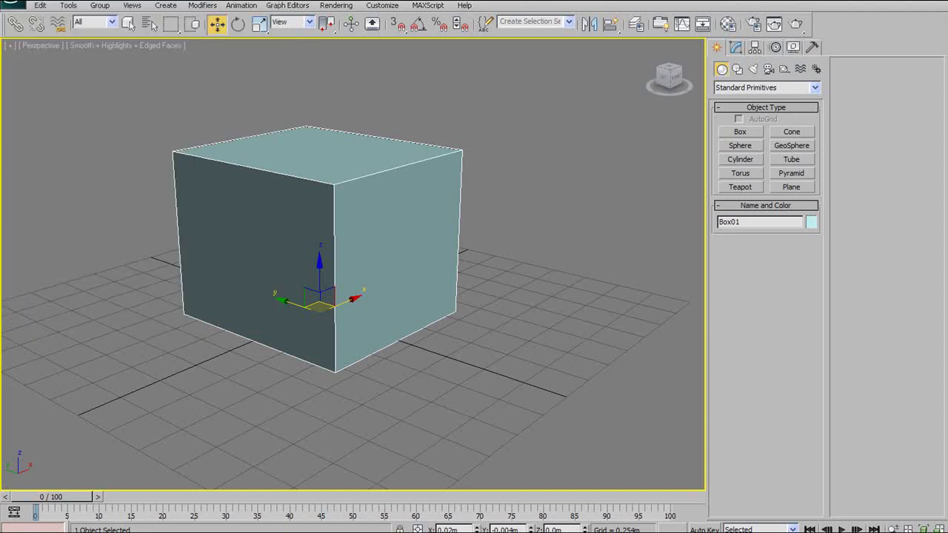
left_click(22, 8)
mouse_move(30, 86)
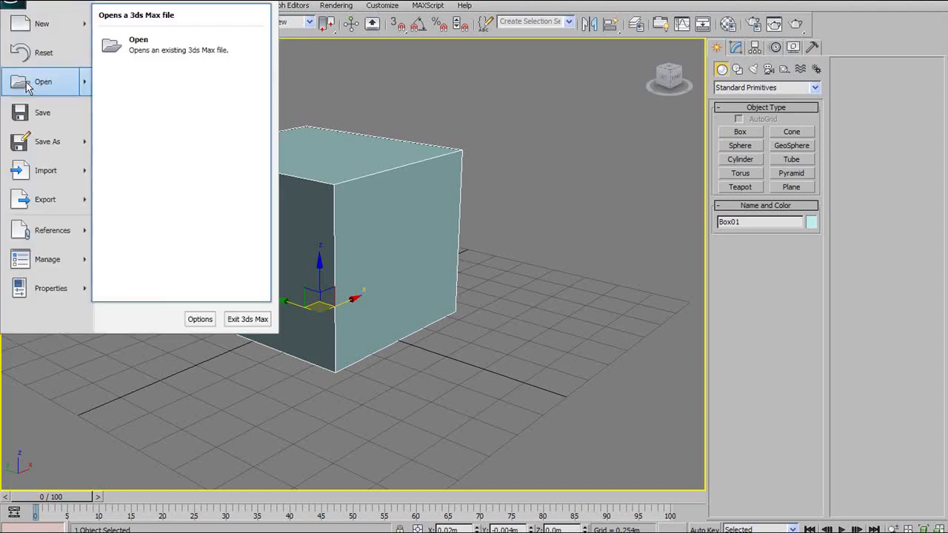
key("Escape")
Step: Save an incremented version of the scene as Intro2Max_01.max in the Intro To 3ds Max Modeling folder
left_click(16, 9)
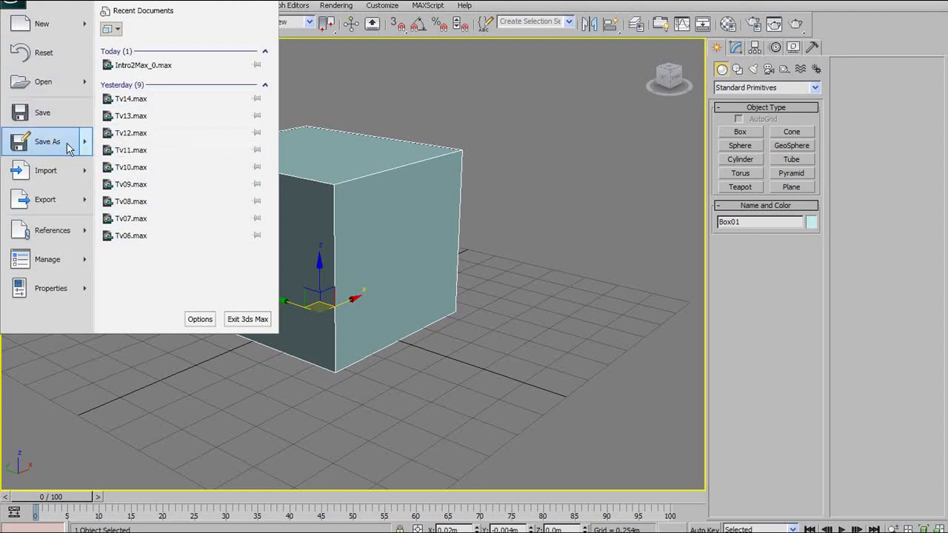
mouse_move(65, 143)
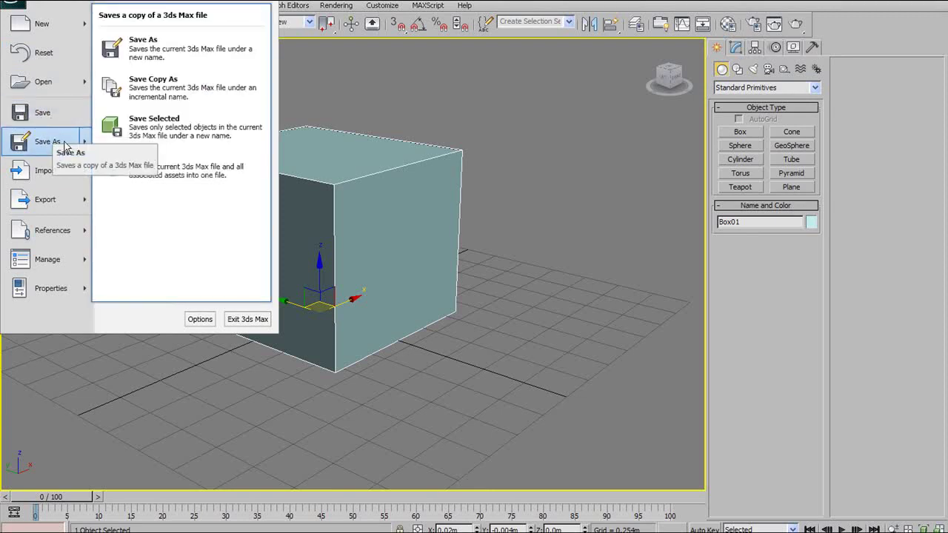
left_click(66, 143)
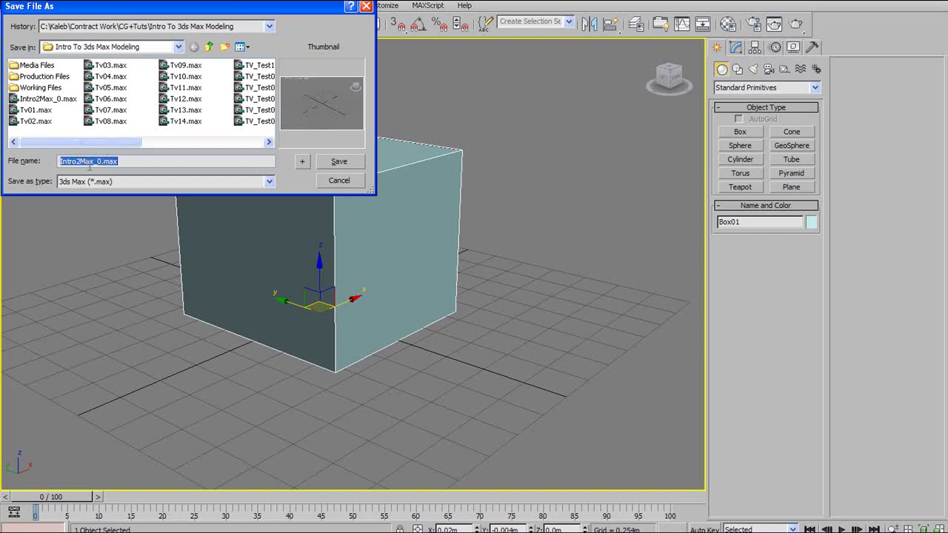
left_click(302, 161)
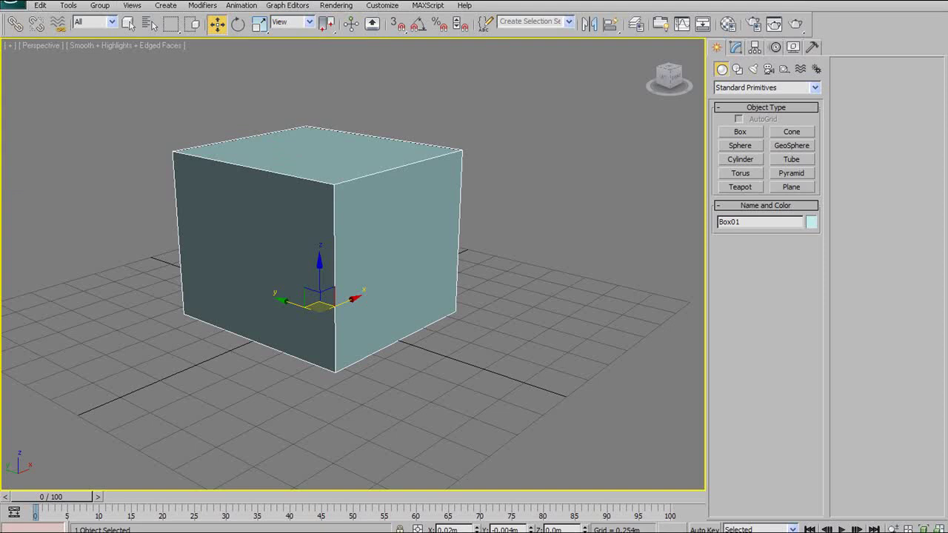
Step: Examine the recent documents and the Save As, Import, Export and References file options
key("alt+f")
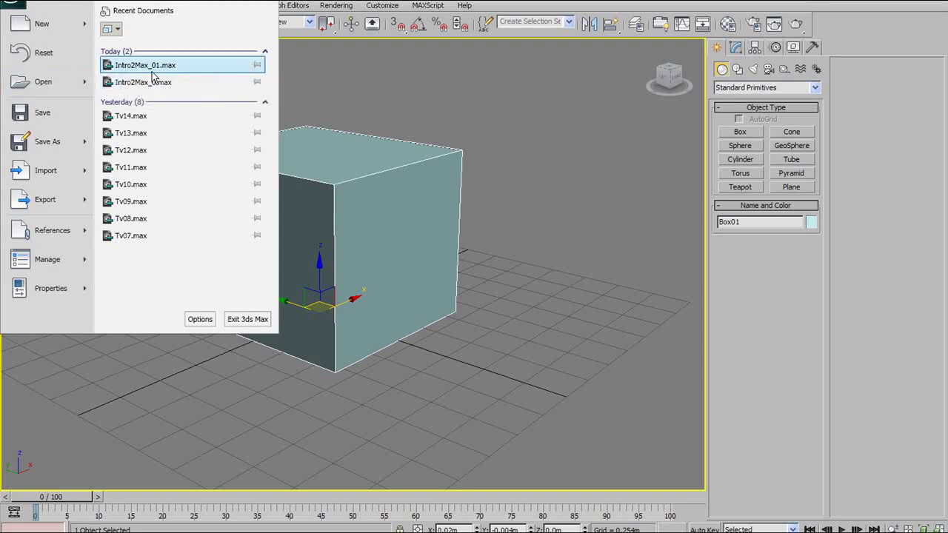
left_click(293, 71)
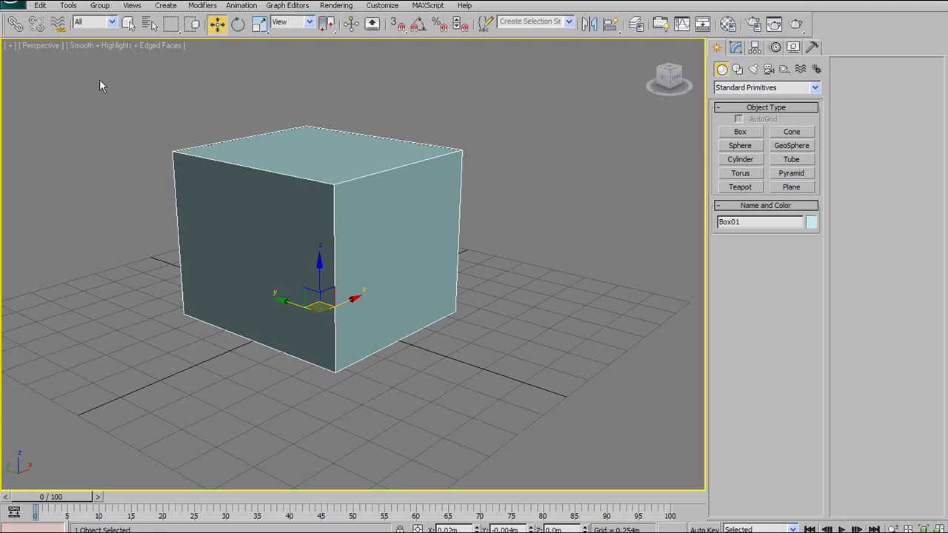
left_click(15, 6)
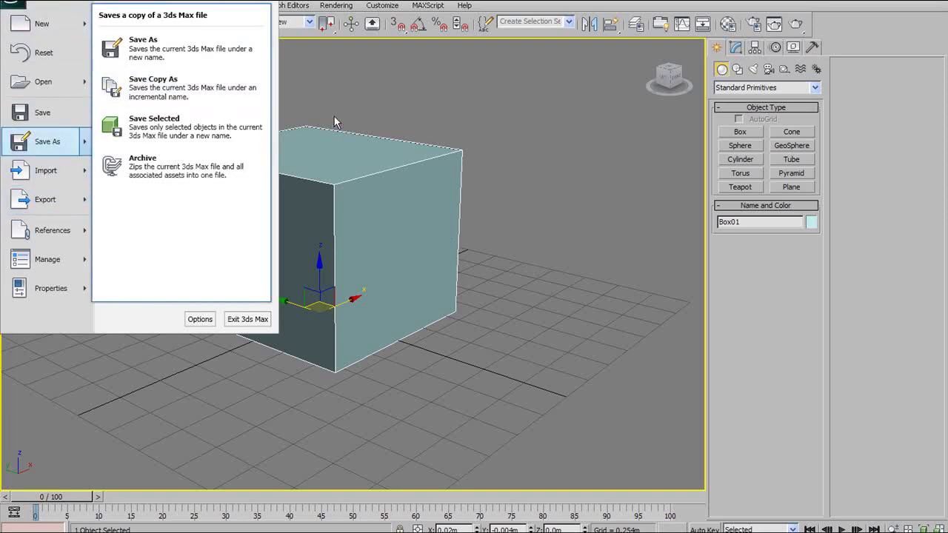
key("Escape")
left_click(26, 7)
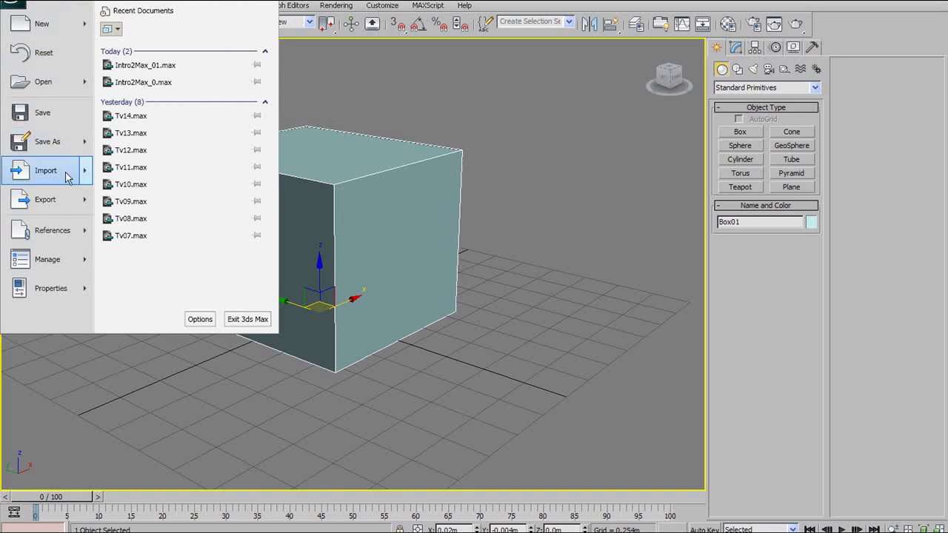
mouse_move(65, 171)
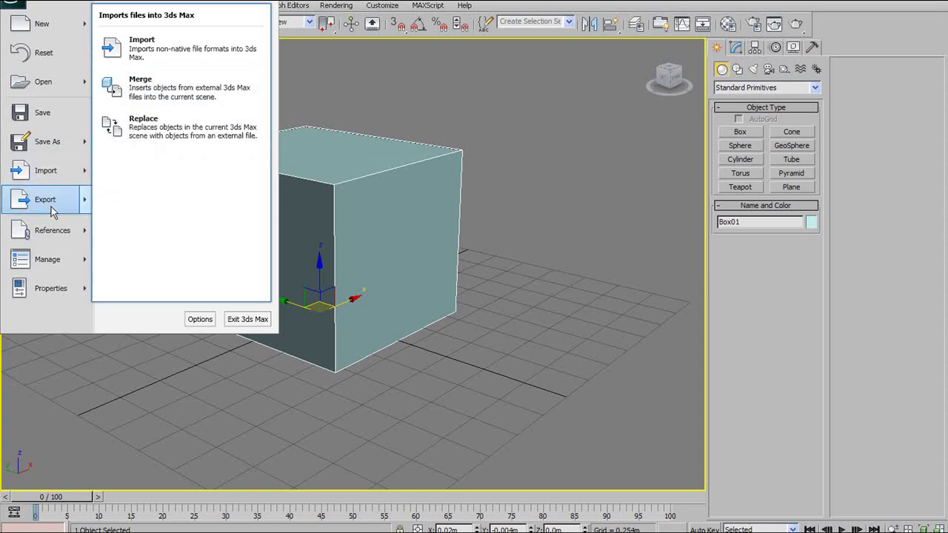
mouse_move(42, 206)
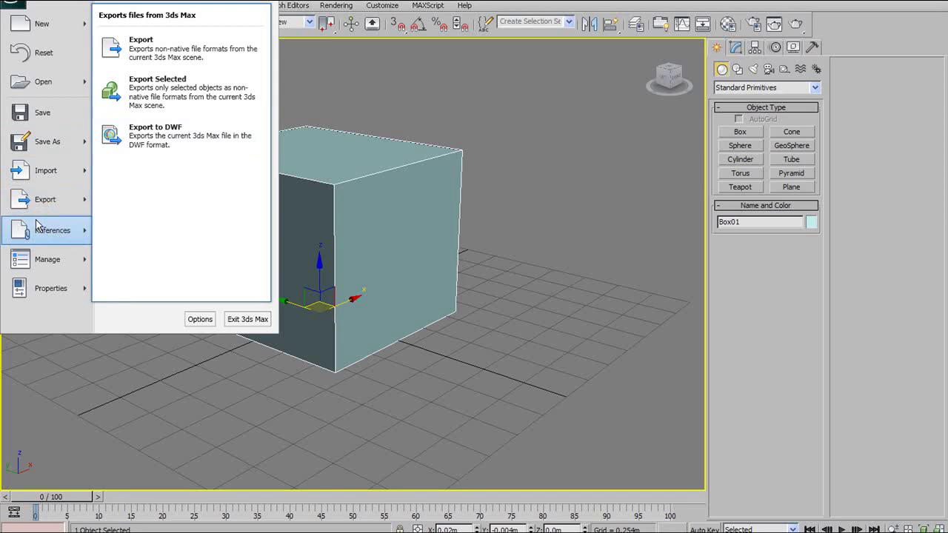
mouse_move(40, 227)
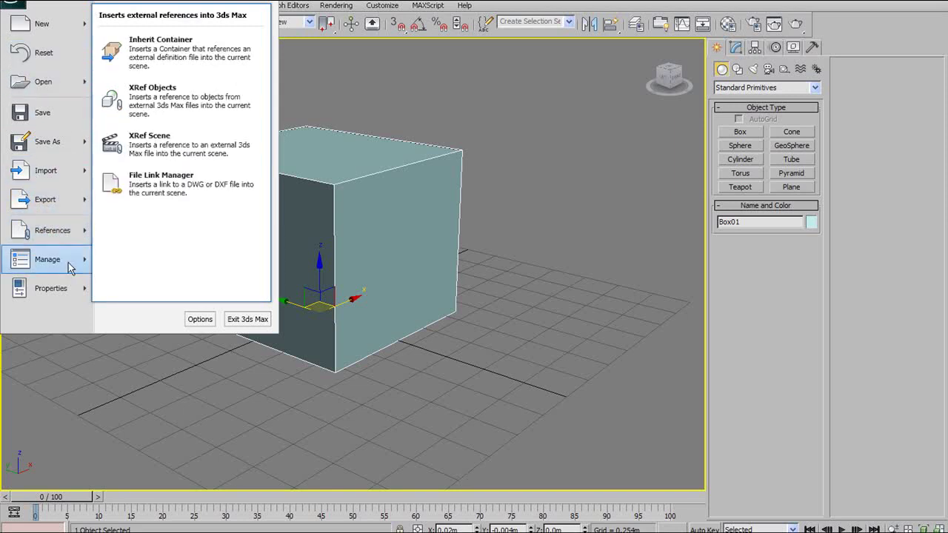
key("Escape")
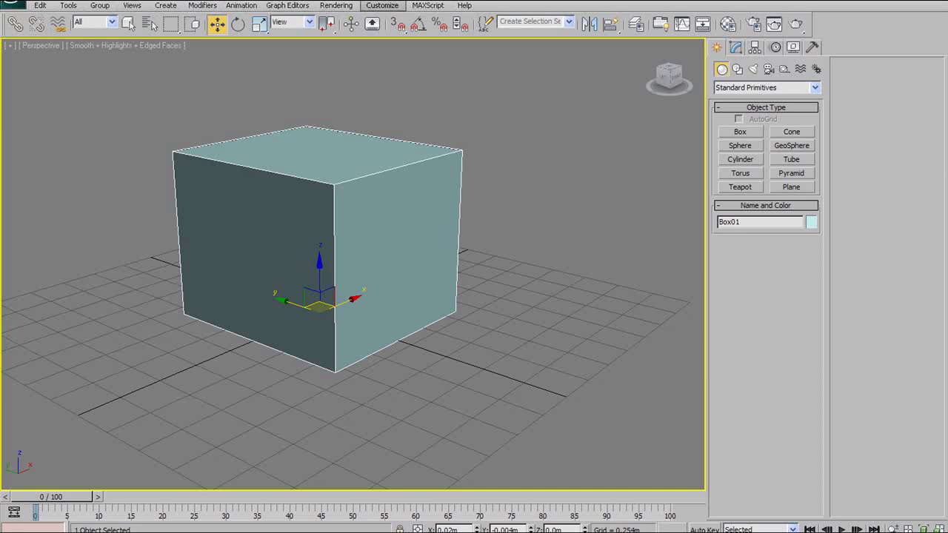
Step: Open the user interface customization settings, examine the keyboard shortcut list, and look up the command assigned to the W hotkey
left_click(383, 6)
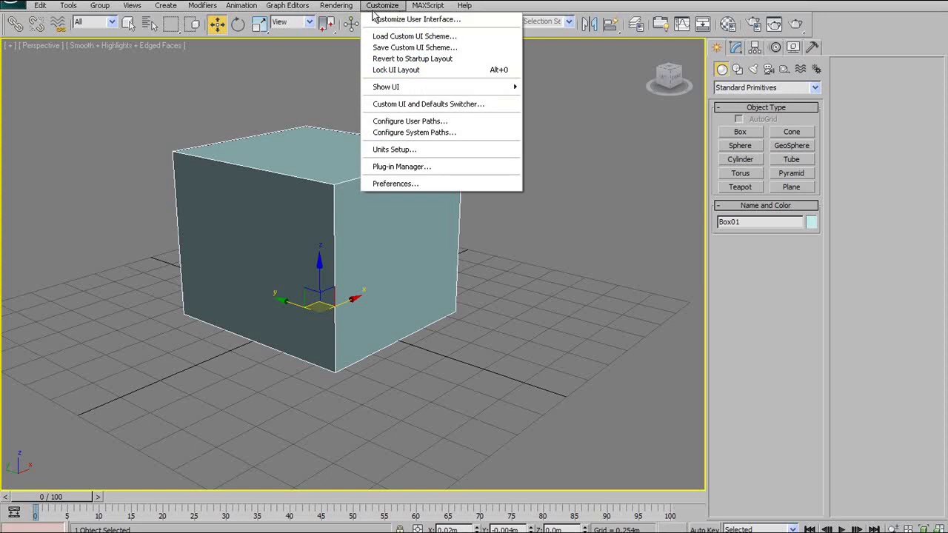
left_click(396, 19)
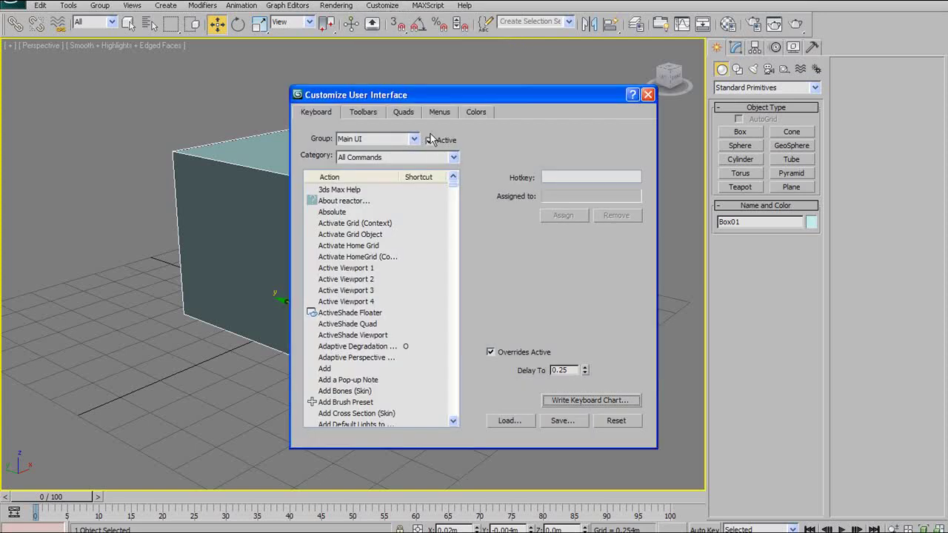
left_click_drag(518, 110, 466, 86)
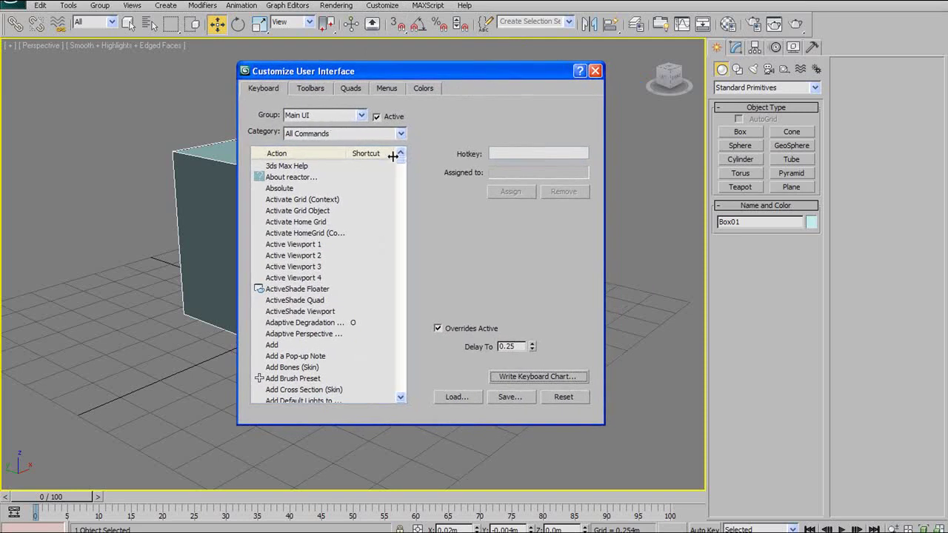
left_click(399, 169)
mouse_move(400, 169)
left_mouse_down()
mouse_move(398, 222)
mouse_move(399, 161)
left_mouse_up()
key("w")
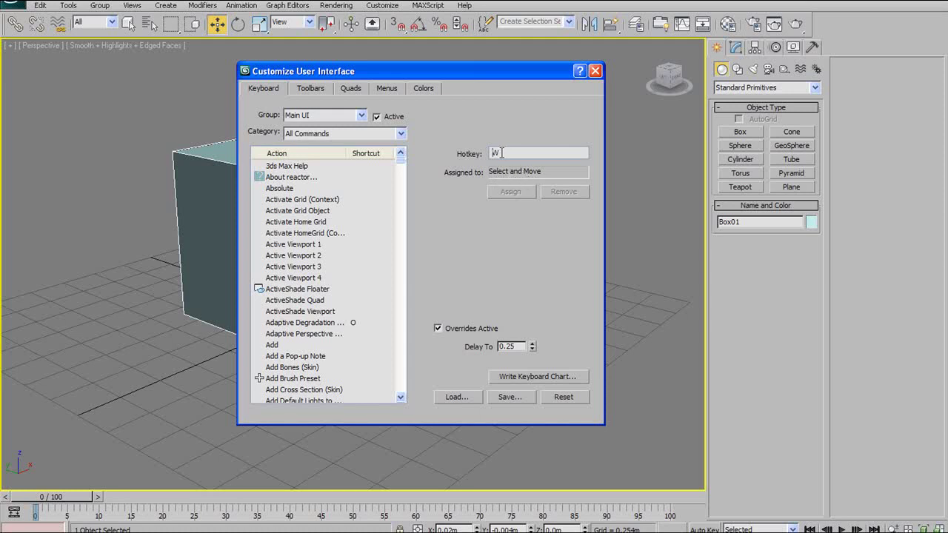
Step: Look up the command assigned to the L hotkey, examine the shortcut groups, and close the customization dialog
double_click(493, 153)
key("l")
key("i")
key("l")
left_click_drag(502, 151, 483, 156)
left_click_drag(401, 163, 385, 140)
left_click(361, 116)
left_click(363, 120)
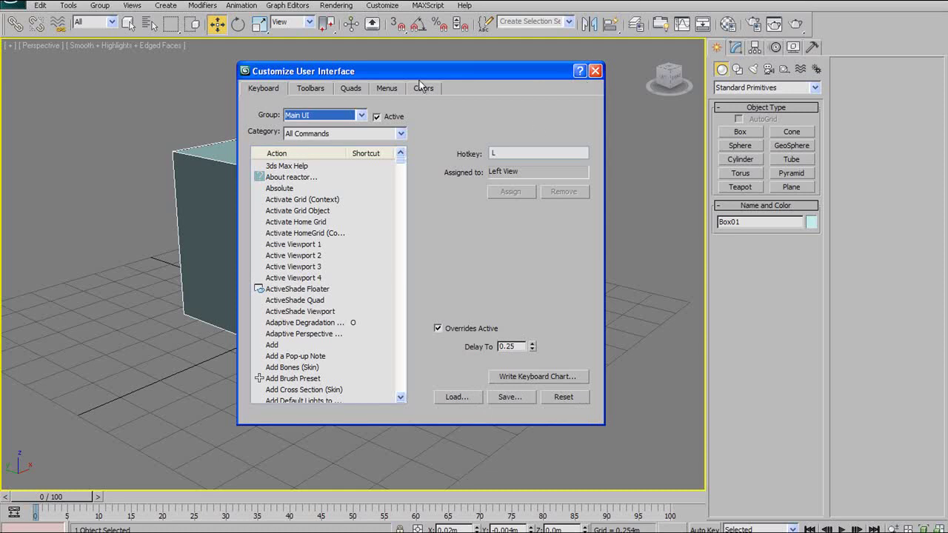
left_click(594, 70)
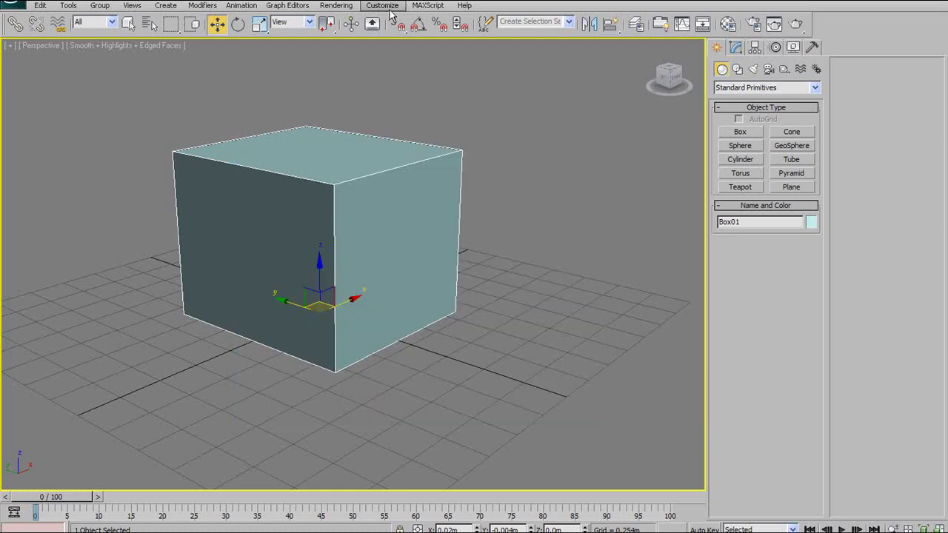
Step: Open the Viewports preferences and confirm DirectX 9.0 with Hardware (HAL) as the display driver
left_click(385, 6)
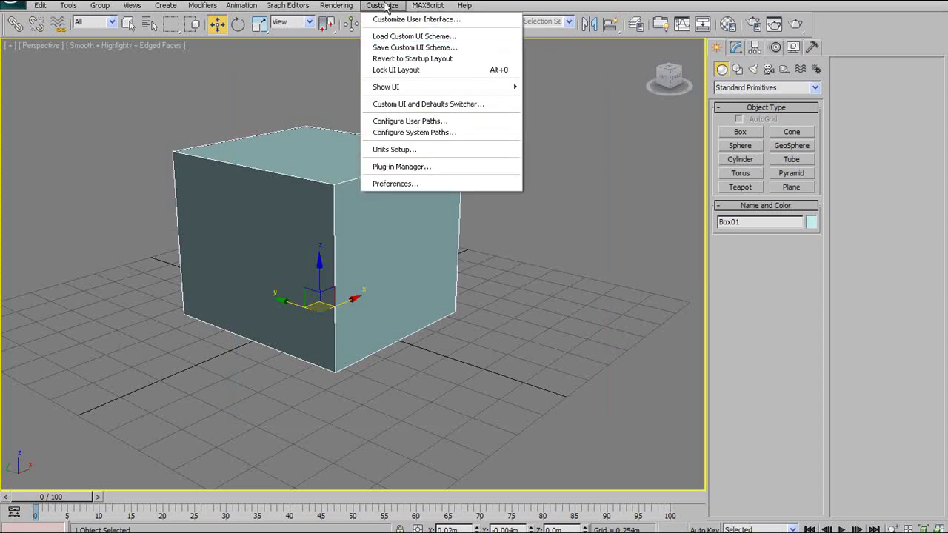
left_click(396, 183)
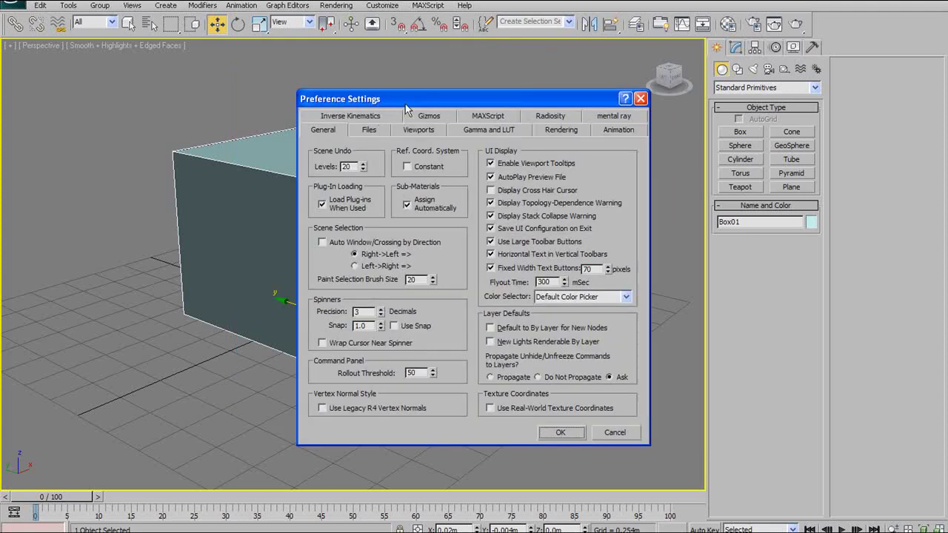
left_click_drag(406, 99, 353, 68)
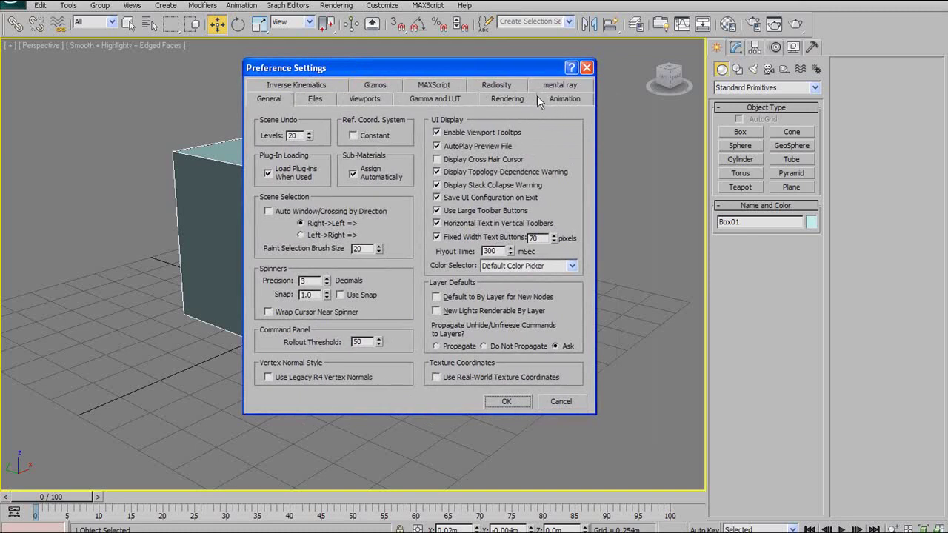
left_click(361, 99)
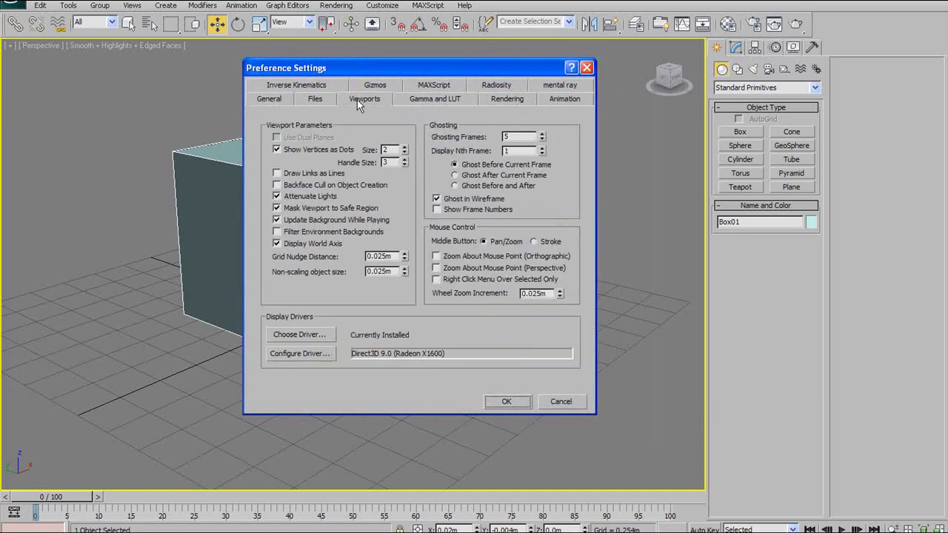
left_click_drag(401, 67, 408, 31)
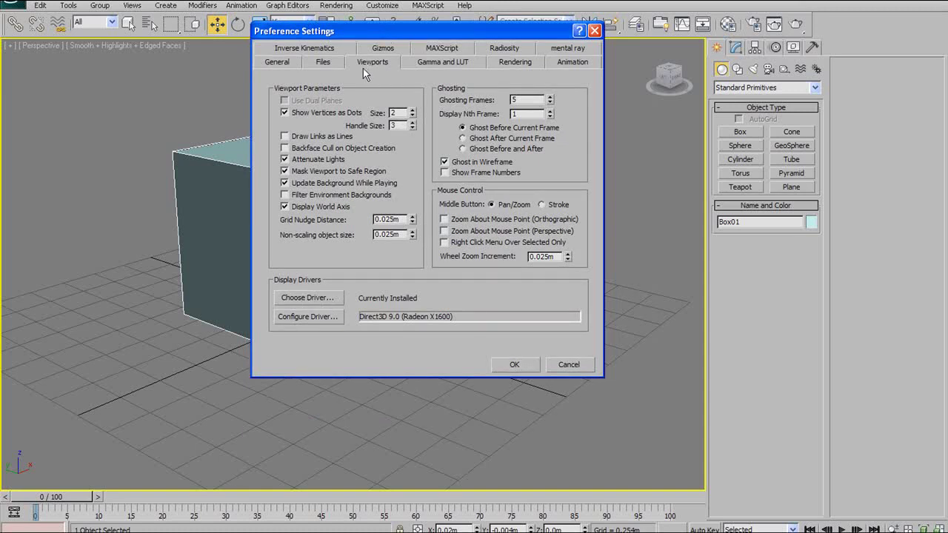
left_click(319, 298)
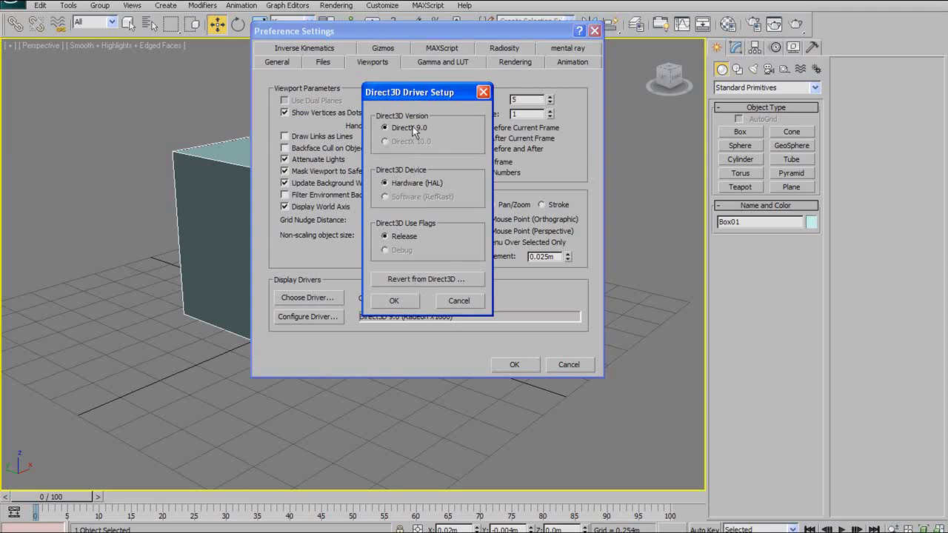
left_click(394, 301)
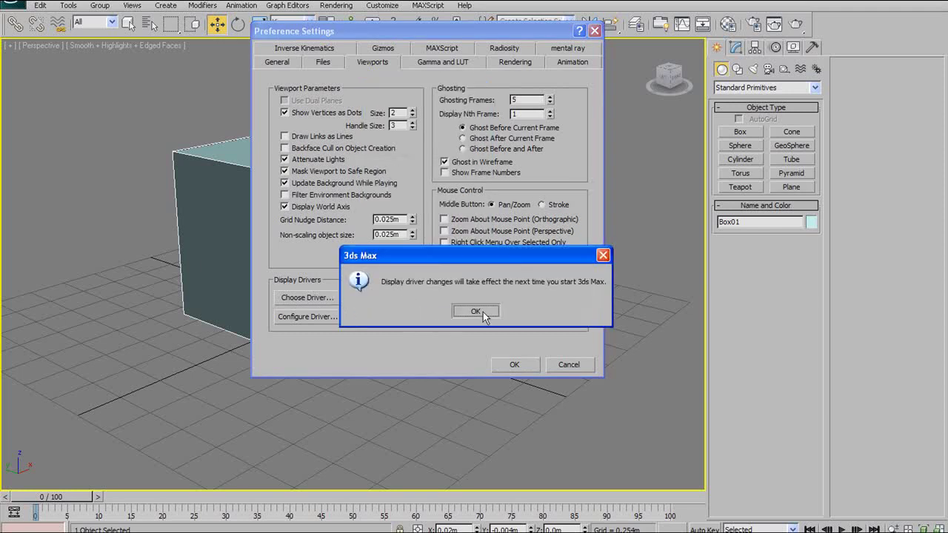
left_click(482, 311)
Step: Configure the Direct3D driver with a 512 download texture size and a 1024 background texture size, and accept the preferences
left_click(324, 318)
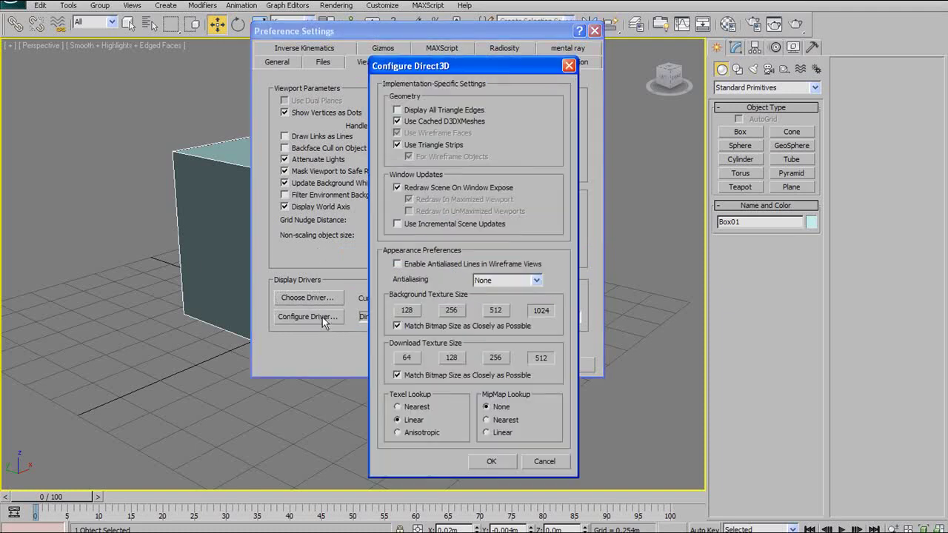
left_click_drag(490, 70, 434, 0)
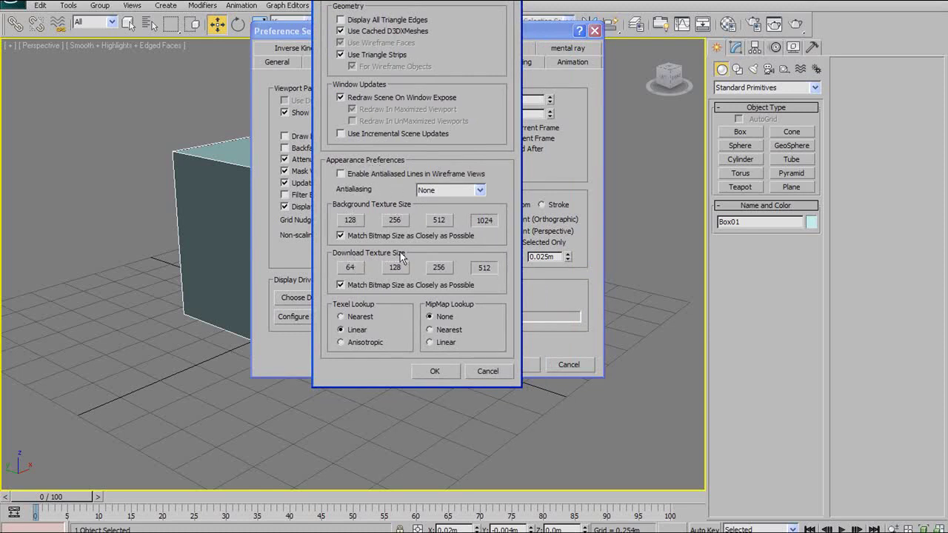
left_click(489, 267)
left_click(490, 220)
left_click(486, 220)
left_click(447, 373)
left_click_drag(542, 32, 542, 74)
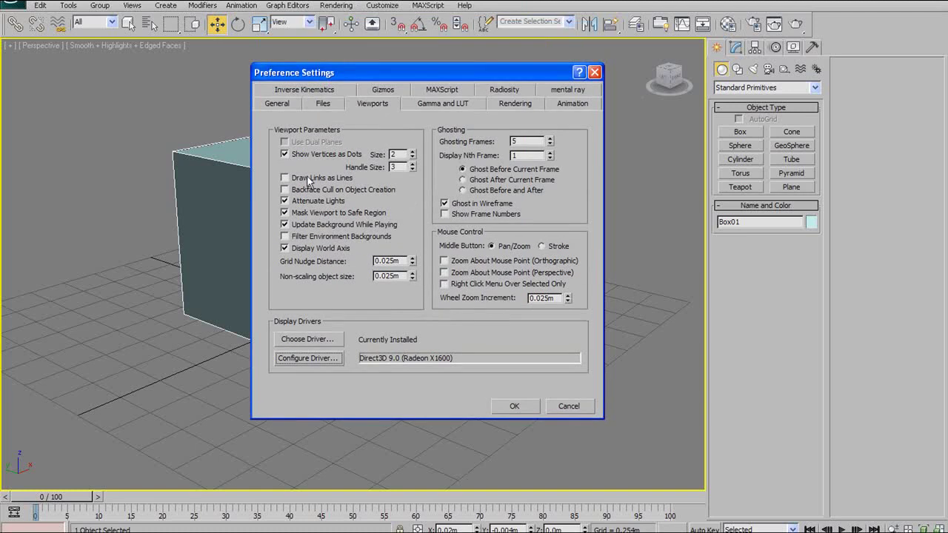
left_click(519, 406)
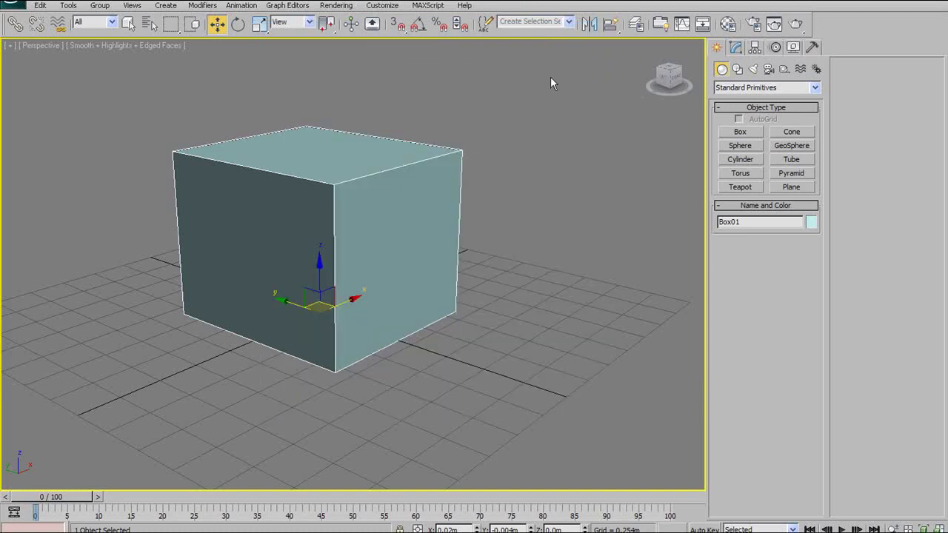
Step: Examine the object types in the selection filter, keep it on All, and deselect and reselect the box
middle_click_drag(547, 91, 292, 120, "alt")
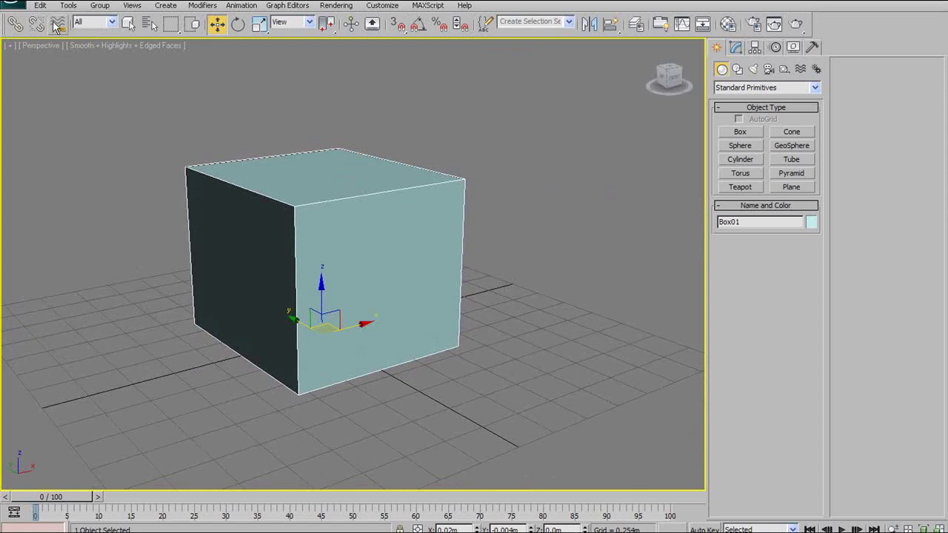
left_click(112, 22)
left_click(114, 26)
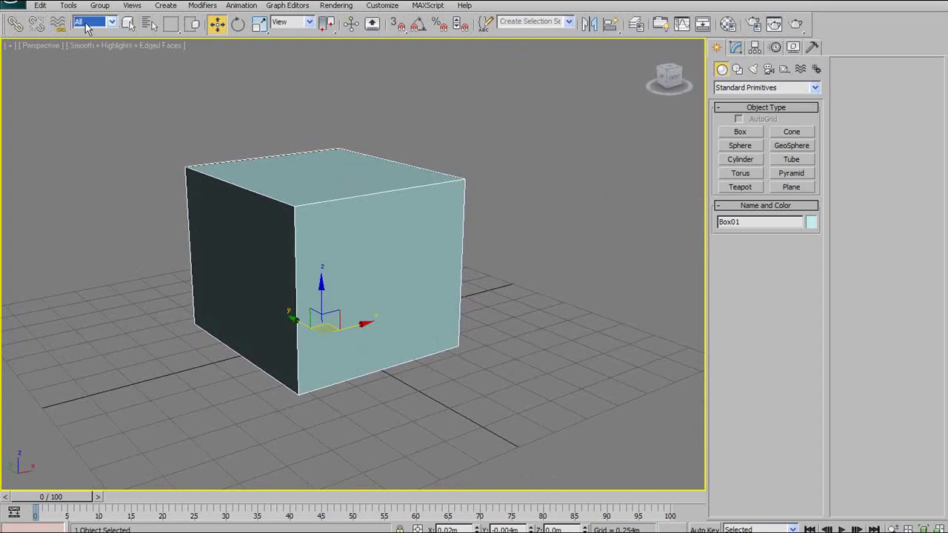
left_click(111, 23)
left_click(110, 25)
left_click(110, 25)
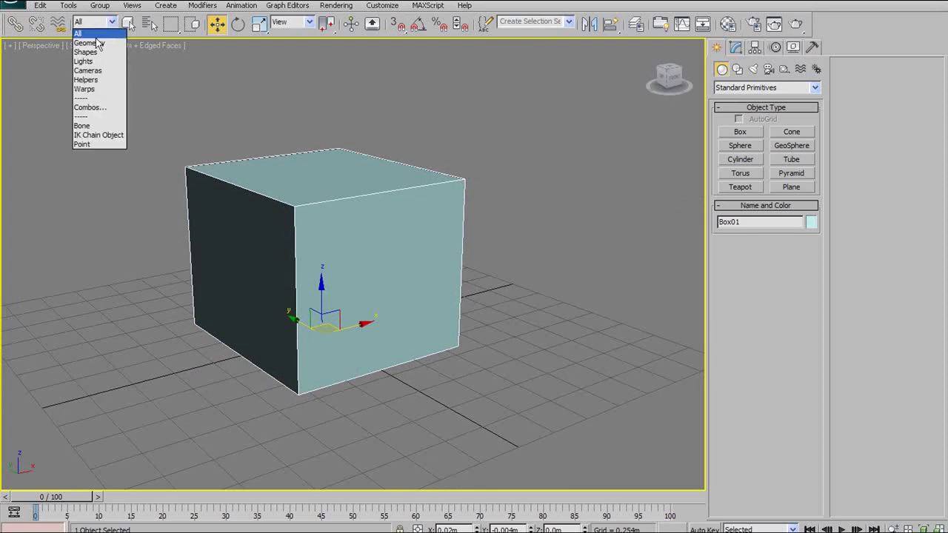
left_click(92, 24)
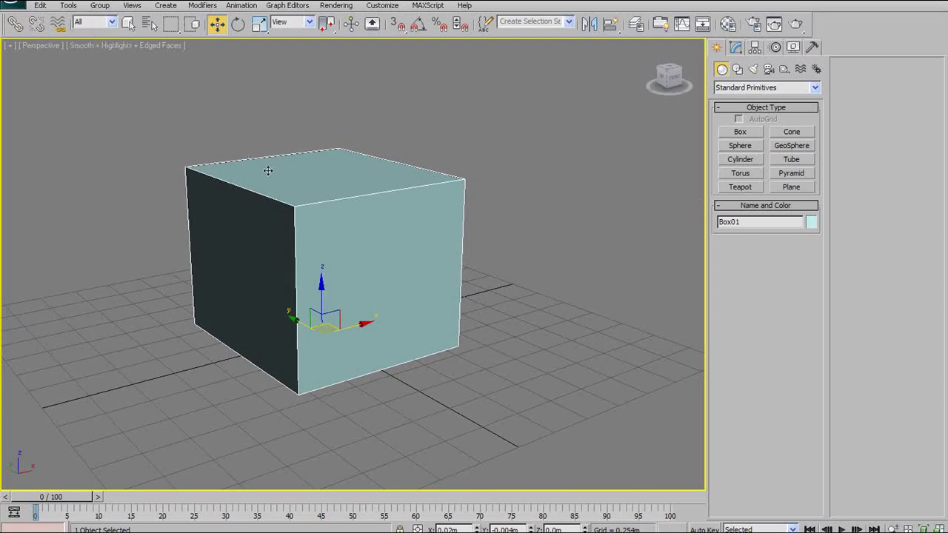
left_click(257, 111)
left_click(258, 161)
Step: Limit the selection filter to Geometry
left_click(104, 23)
left_click(88, 43)
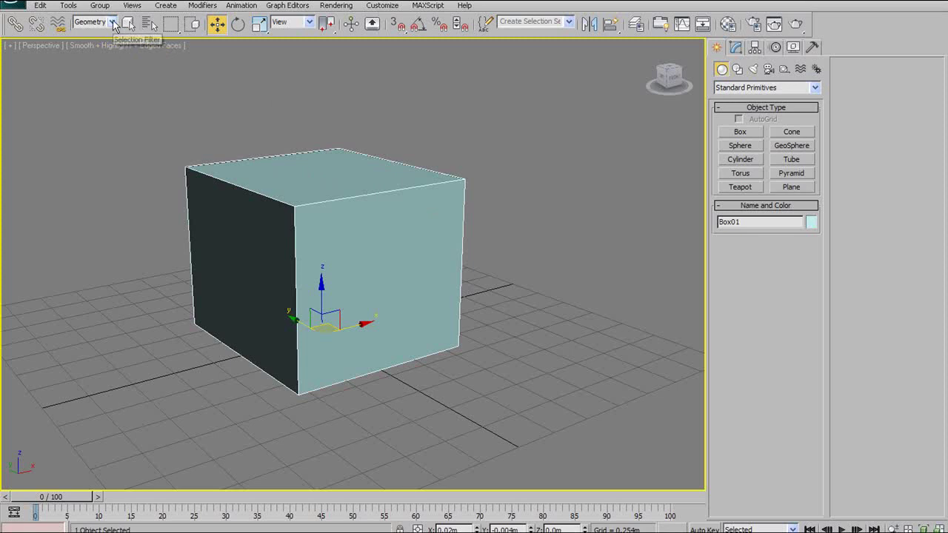
left_click(104, 22)
left_click(88, 39)
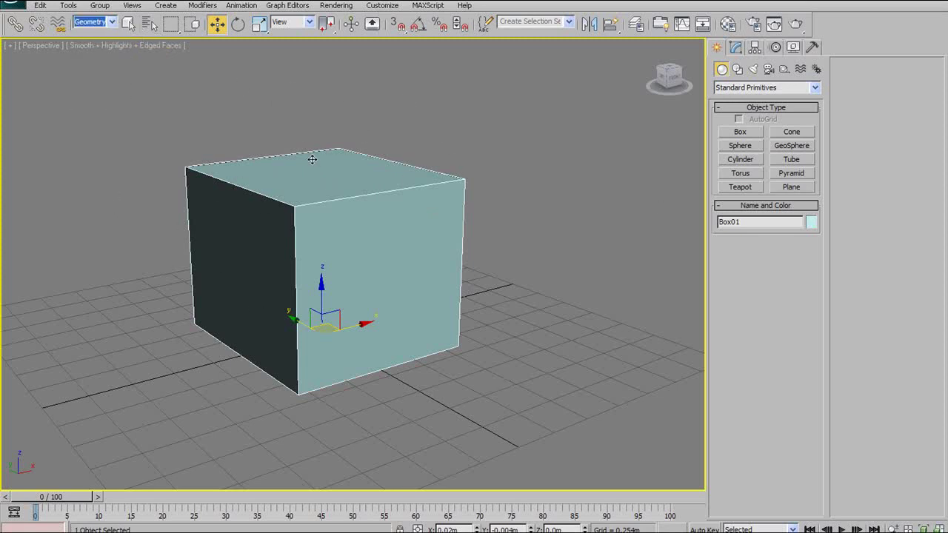
Step: Switch the selection filter to Lights and return it to All
left_click(112, 23)
left_click(113, 23)
left_click(114, 24)
left_click(89, 59)
left_click(109, 23)
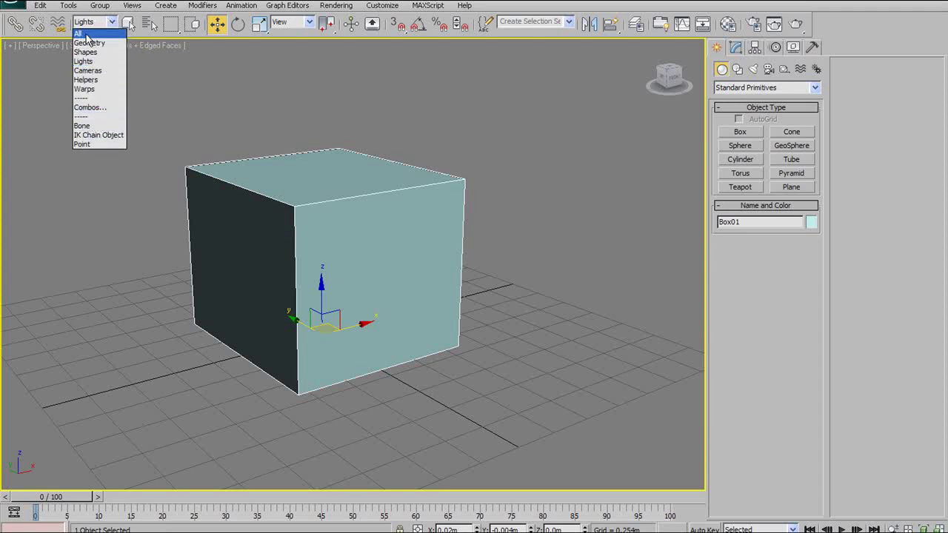
left_click(84, 34)
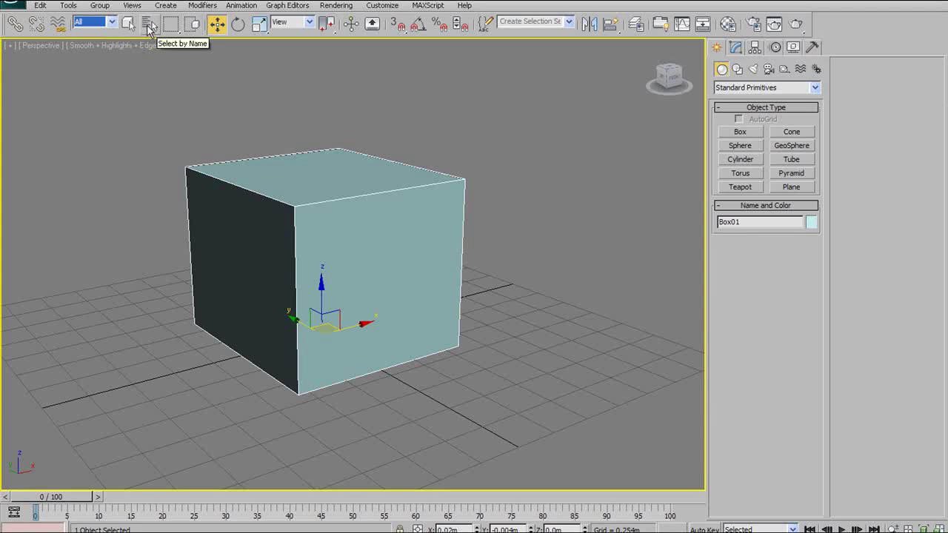
Step: Create a tall cylinder on the grid beside the box and activate Select and Move
left_click(746, 162)
left_click_drag(560, 296, 551, 273)
left_click(560, 87)
left_click(217, 24)
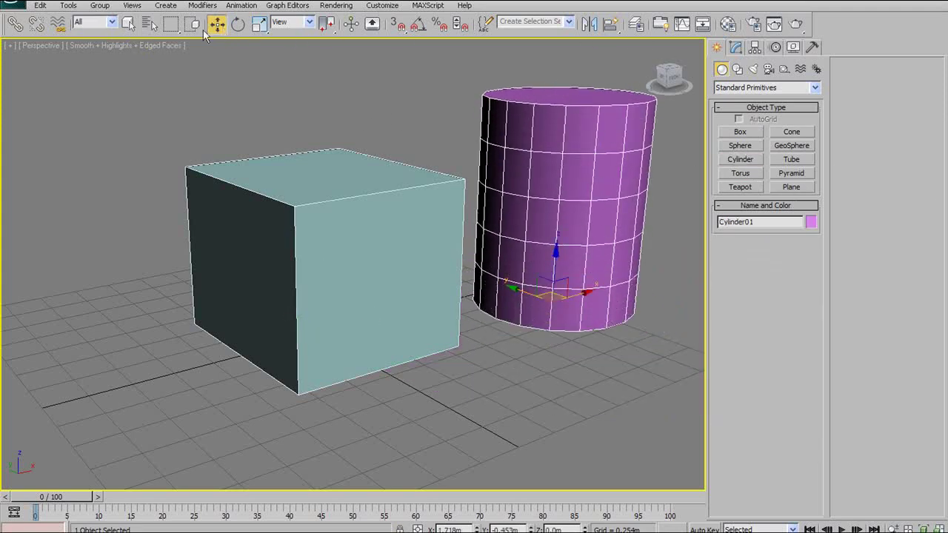
Step: Examine the scene objects in Select by Name, toggle the geometry display filter off and on, and cancel the dialog
left_click(149, 25)
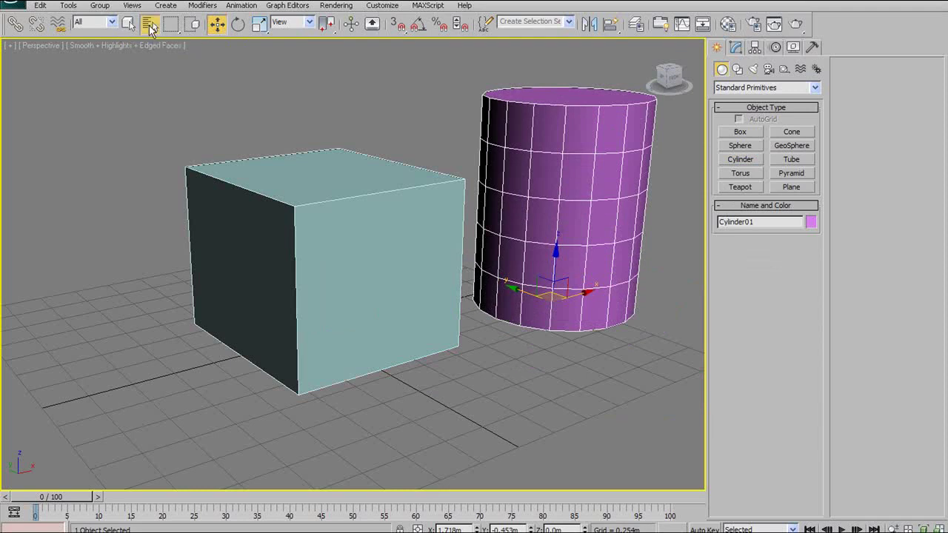
left_click(92, 137)
left_click(97, 149)
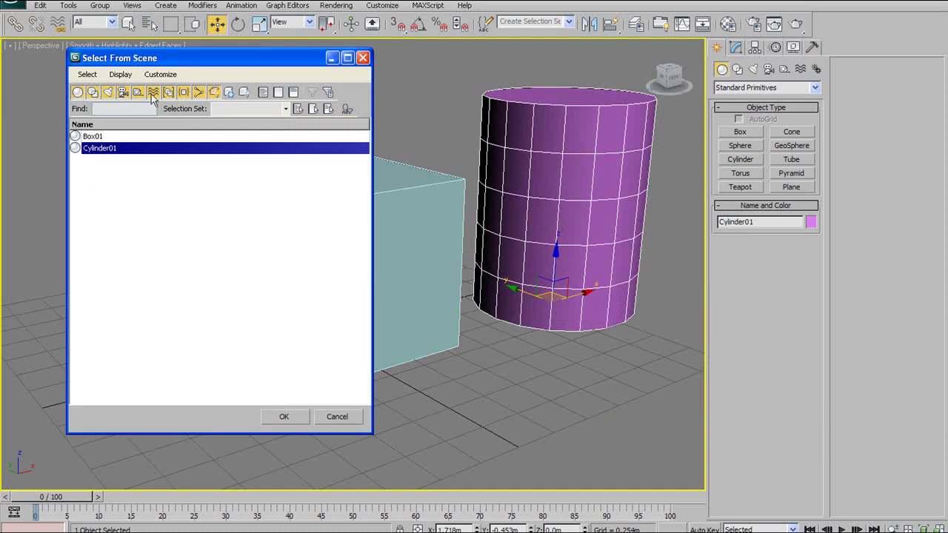
left_click(78, 93)
left_click(77, 93)
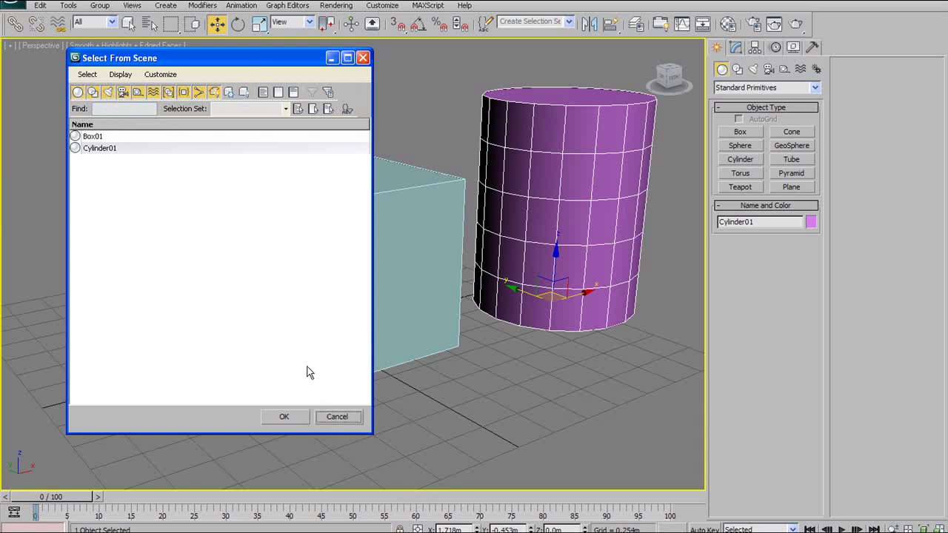
left_click(337, 419)
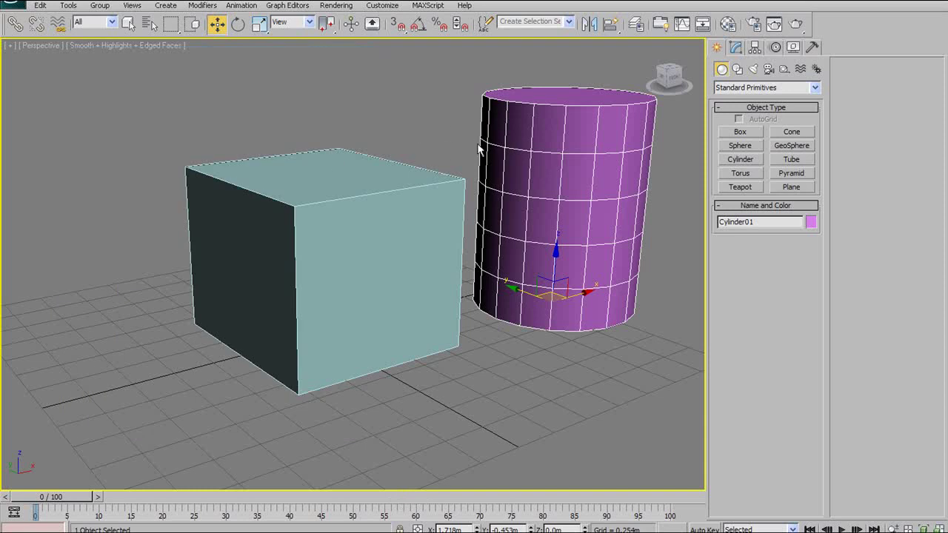
Step: Try rectangular selection regions over the box and cylinder, clearing the selection in empty space
middle_click_drag(477, 148, 392, 138)
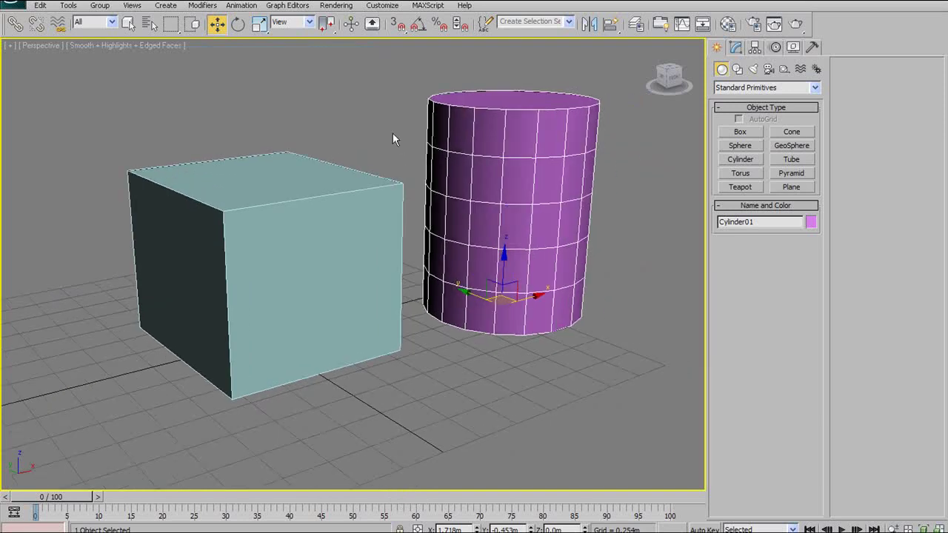
left_click(175, 30)
middle_click_drag(235, 130, 258, 116, "alt")
left_click_drag(178, 100, 238, 188)
middle_click_drag(341, 136, 214, 60, "alt")
left_click_drag(191, 65, 556, 335)
left_click(125, 45)
left_click(398, 155)
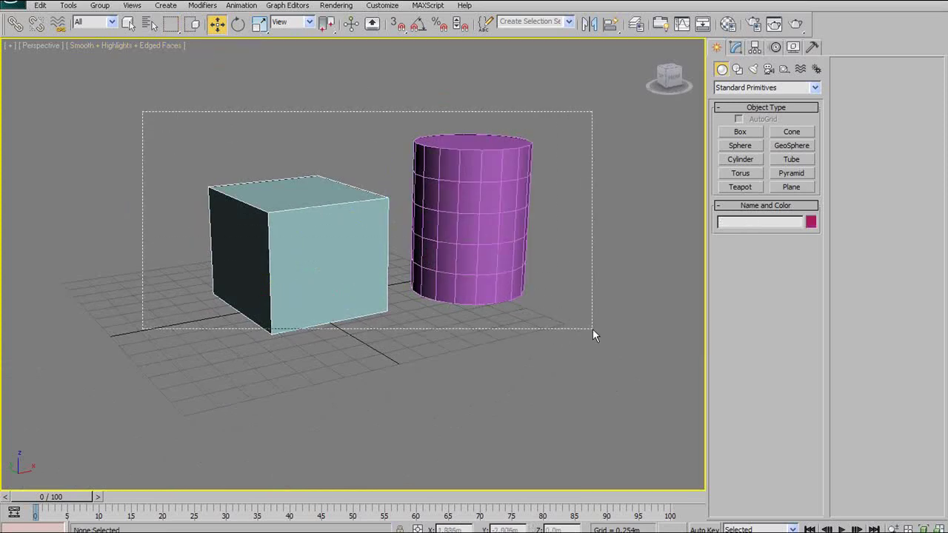
Step: Draw a rectangular selection region toward the cylinder and select the box by itself
left_click(256, 226)
middle_click_drag(255, 226, 302, 189, "alt")
middle_click_drag(394, 211, 296, 148, "alt")
middle_click_drag(290, 211, 318, 142)
left_click_drag(360, 84, 576, 194)
left_click(294, 205)
middle_click_drag(289, 232, 297, 208)
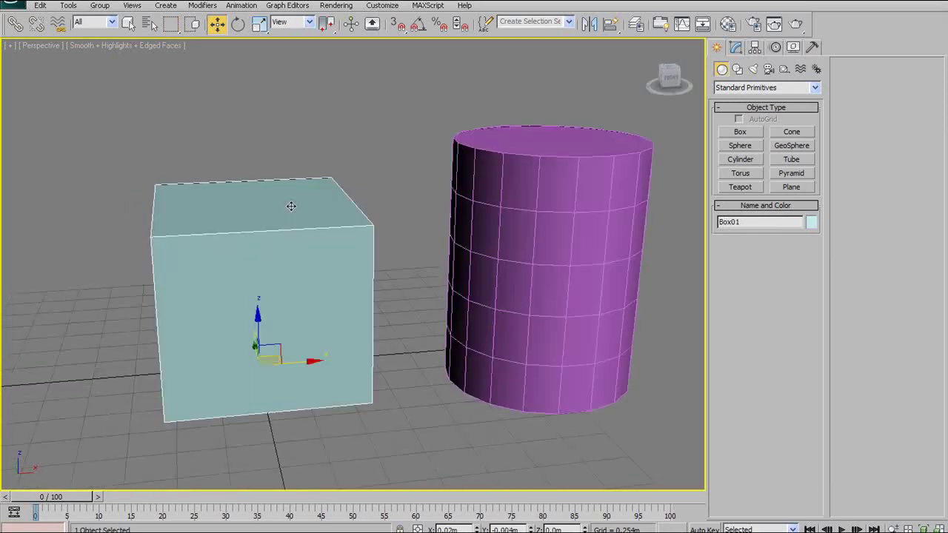
Step: Clear the selection with a region and an empty-space pick, undo the last view change, and select the box
left_click_drag(112, 59, 157, 264)
middle_click_drag(311, 203, 286, 146, "alt")
left_click(286, 146)
middle_click_drag(318, 205, 293, 226, "alt")
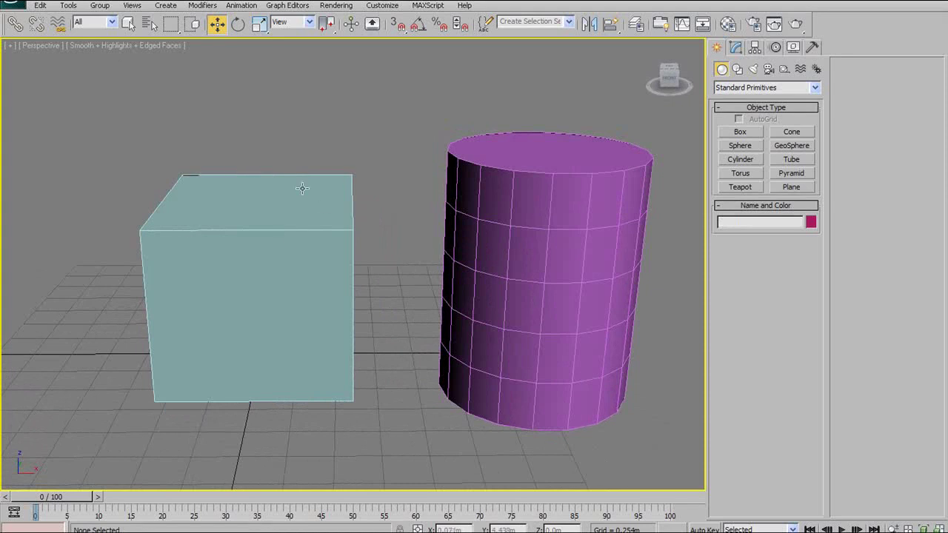
key("shift+z")
left_click(262, 209)
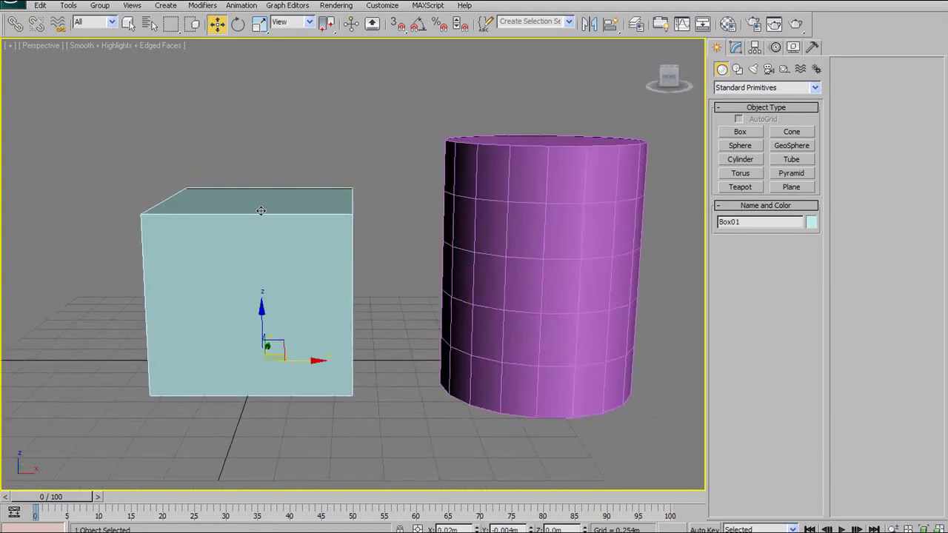
Step: Select the cylinder and the box alternately, one replacing the other, and finish with only the box selected
left_click(563, 174)
left_click(357, 205)
left_click(496, 170)
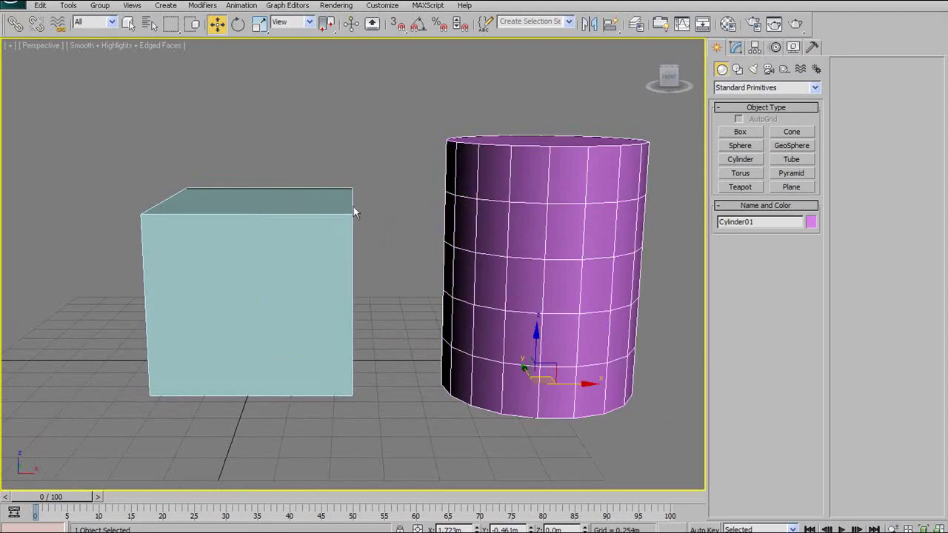
left_click(320, 211)
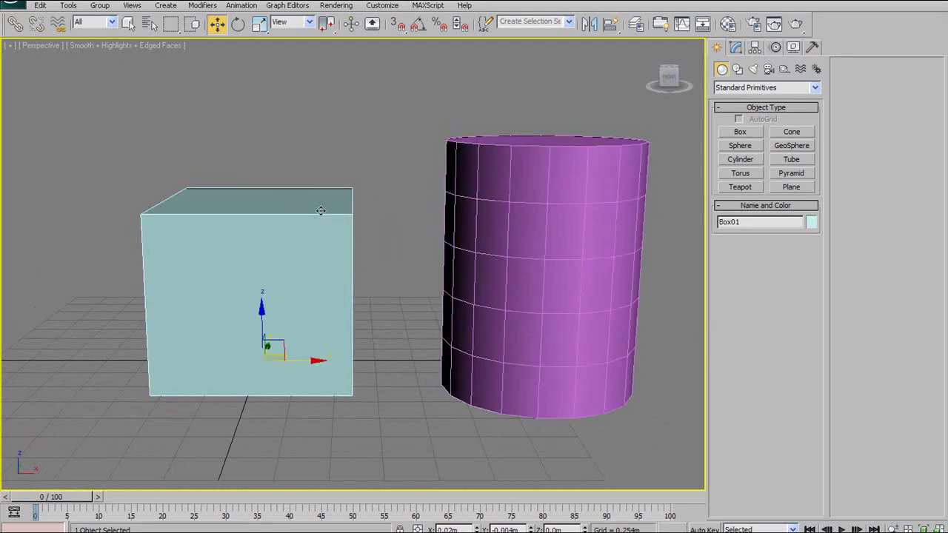
middle_click_drag(197, 220, 291, 212, "alt")
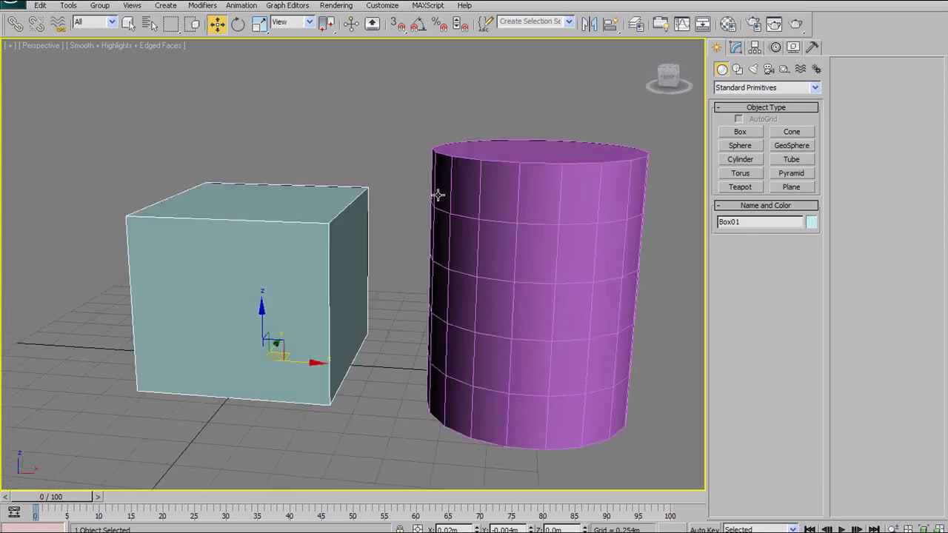
middle_click_drag(440, 195, 378, 205, "alt")
scroll(336, 184, "up", 1)
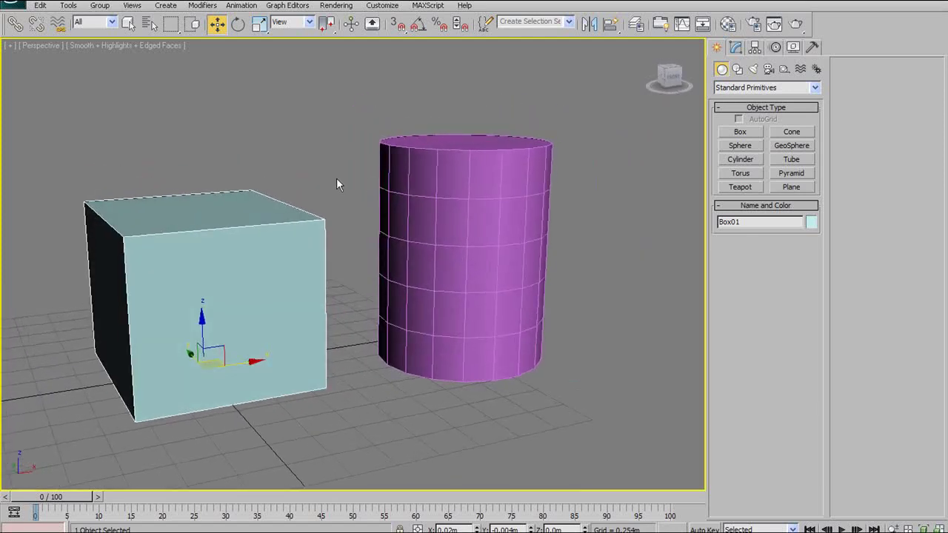
Step: Add the cylinder to the selection, then repeatedly remove the box from the selection and add it back
left_click(418, 170, "ctrl")
left_click(227, 192, "alt")
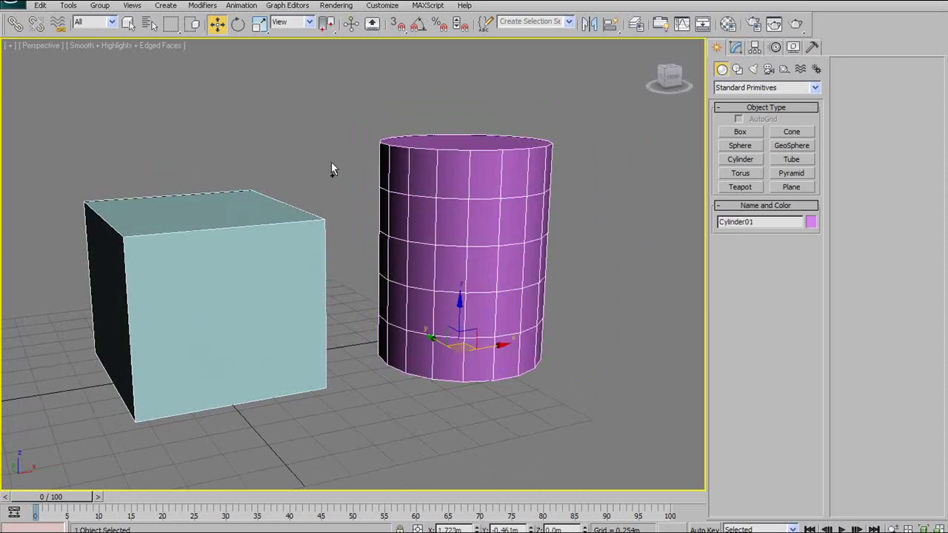
left_click(254, 215, "ctrl")
left_click(245, 212, "alt")
left_click(255, 201, "ctrl")
Step: Remove the cylinder and the box from the selection one by one and add both back individually
middle_click_drag(393, 215, 412, 167, "alt")
left_click(412, 168, "alt")
left_click(264, 205, "alt")
left_click(420, 190, "ctrl")
left_click(289, 218, "ctrl")
Step: Select the box and cylinder together with a rectangular region and clear the selection
middle_click_drag(378, 149, 343, 129, "alt")
left_click_drag(142, 97, 608, 432)
key("ctrl+d")
Step: Switch to the circular selection region, draw a circle over the box and cylinder, and clear the selection
left_click(170, 23)
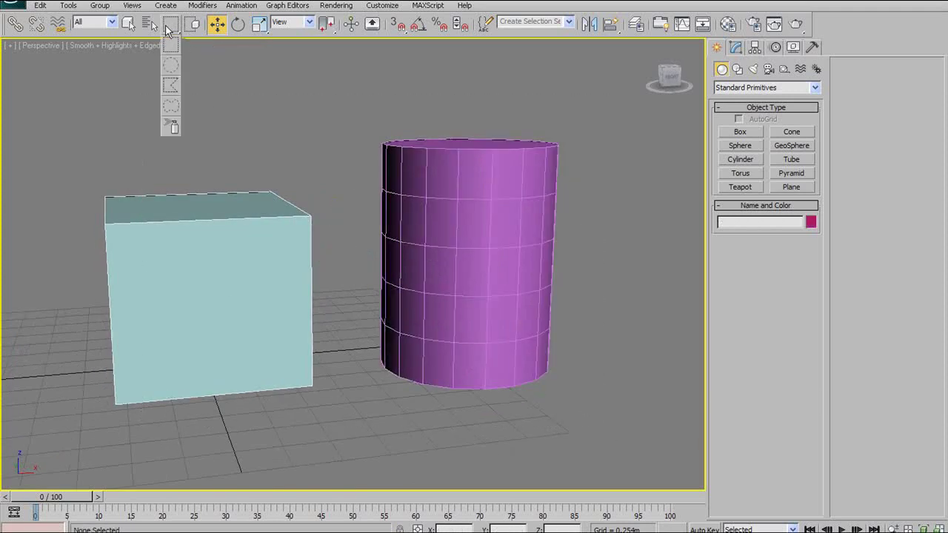
left_click(170, 68)
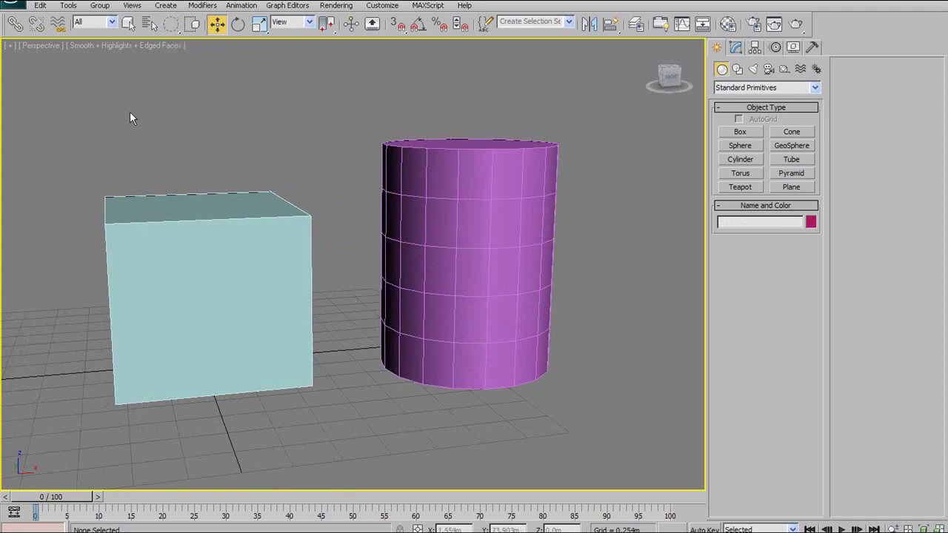
left_click_drag(131, 117, 472, 299)
left_click(276, 110)
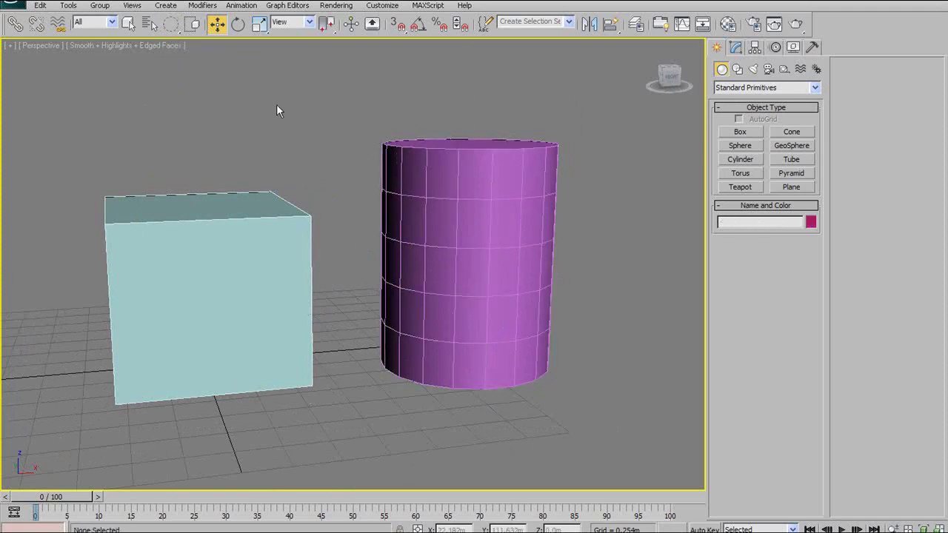
Step: Switch to the fence selection region and draw a polygon around the box and cylinder to select both
left_click(166, 27)
left_click(172, 87)
left_click(383, 87)
left_click(223, 39)
double_click(207, 132)
left_click(171, 25)
left_click(174, 90)
left_click_drag(79, 146, 276, 214)
left_click(658, 88)
left_click(635, 385)
right_click(389, 458)
double_click(471, 112)
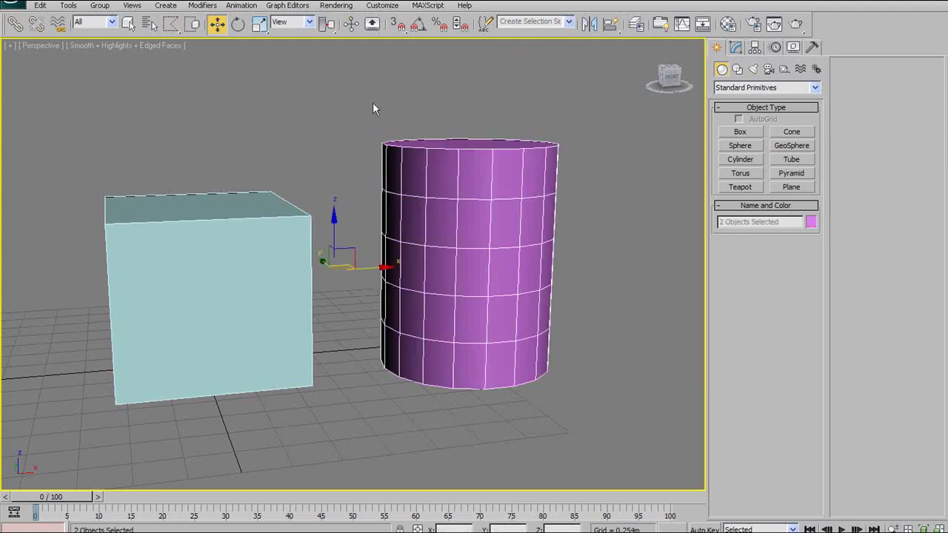
Step: Switch to the paint selection region, brush over the cylinder, add the box to the selection, and clear it
left_click(170, 27)
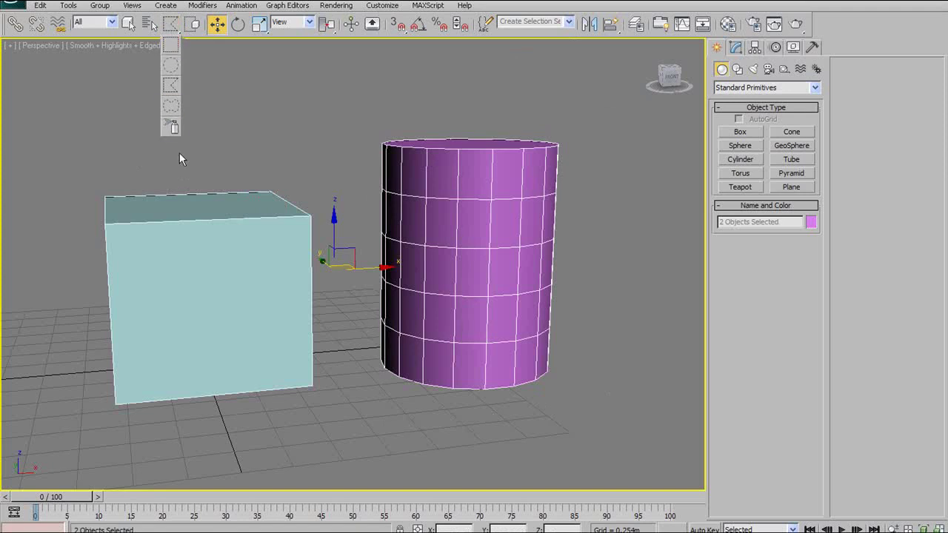
left_click(171, 127)
mouse_move(234, 241)
left_mouse_down()
mouse_move(271, 239)
mouse_move(247, 180)
left_mouse_up()
left_click(284, 142)
left_click(338, 153)
left_click(474, 169)
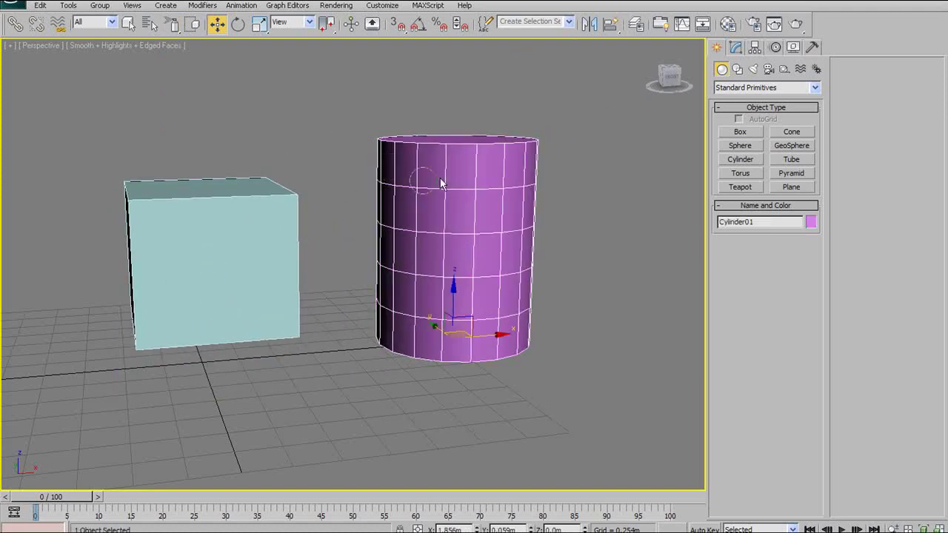
left_click(233, 243, "ctrl")
left_click(421, 129)
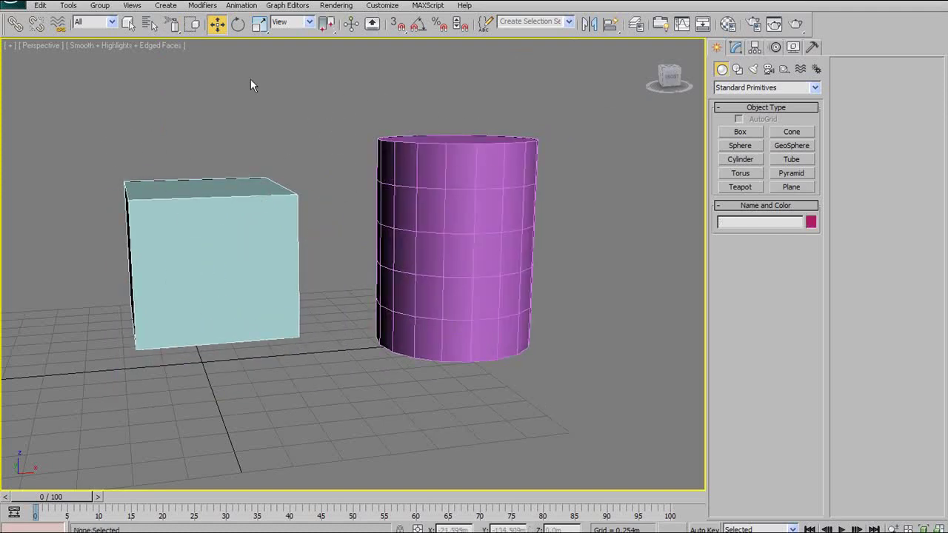
Step: Select the cylinder and add the box with the paint region, restore the rectangular region, and clear the selection
left_click_drag(161, 31, 172, 110)
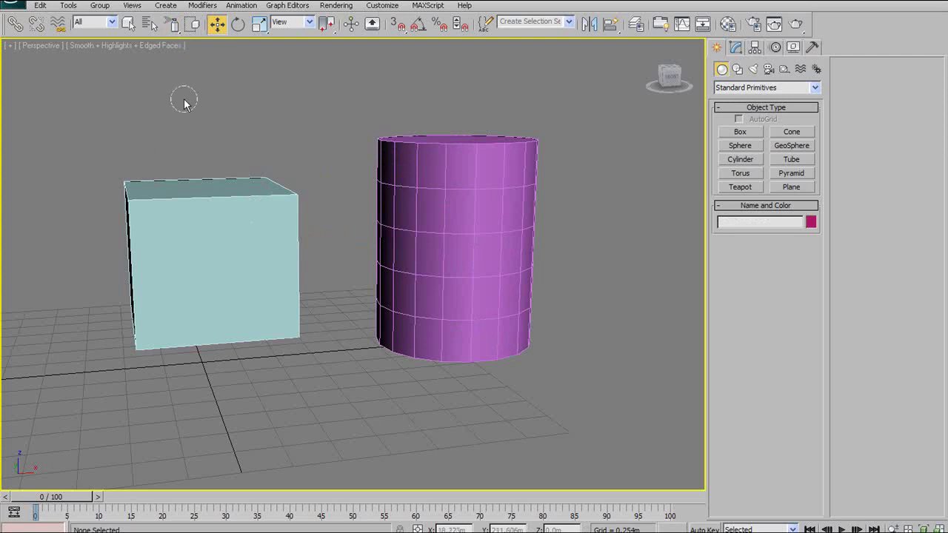
left_click(424, 194)
left_click(263, 253, "ctrl")
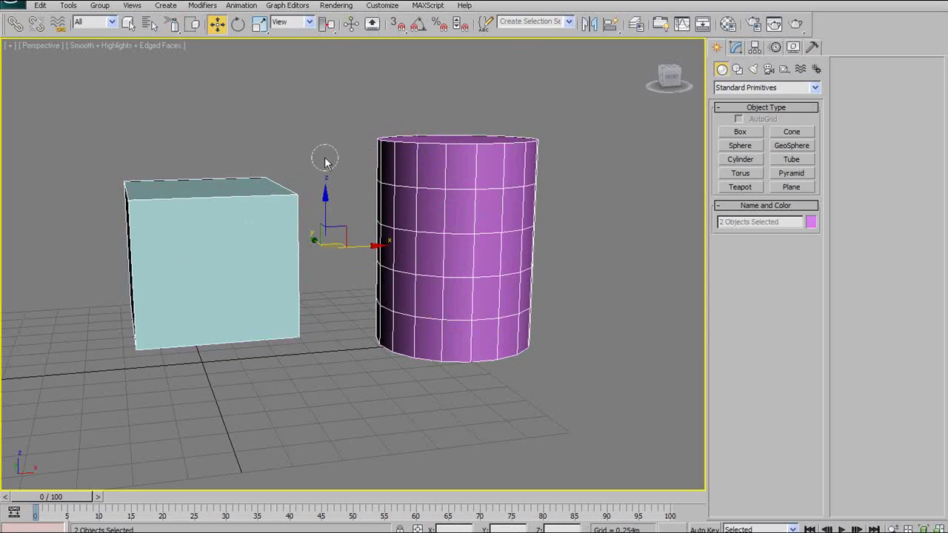
left_click_drag(171, 22, 176, 46)
left_click(233, 68)
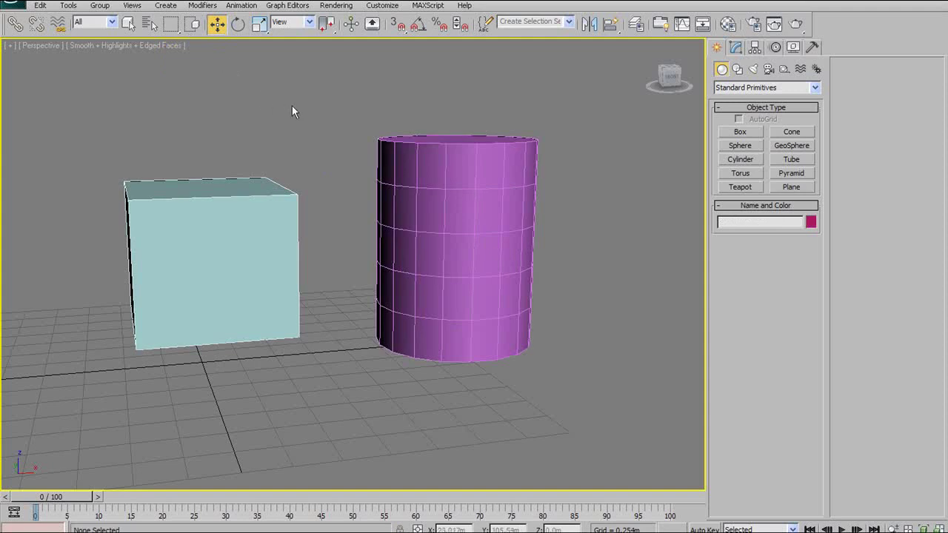
Step: Delete the cylinder from the scene
middle_click_drag(294, 119, 289, 211, "alt")
left_click(399, 220)
key("Delete")
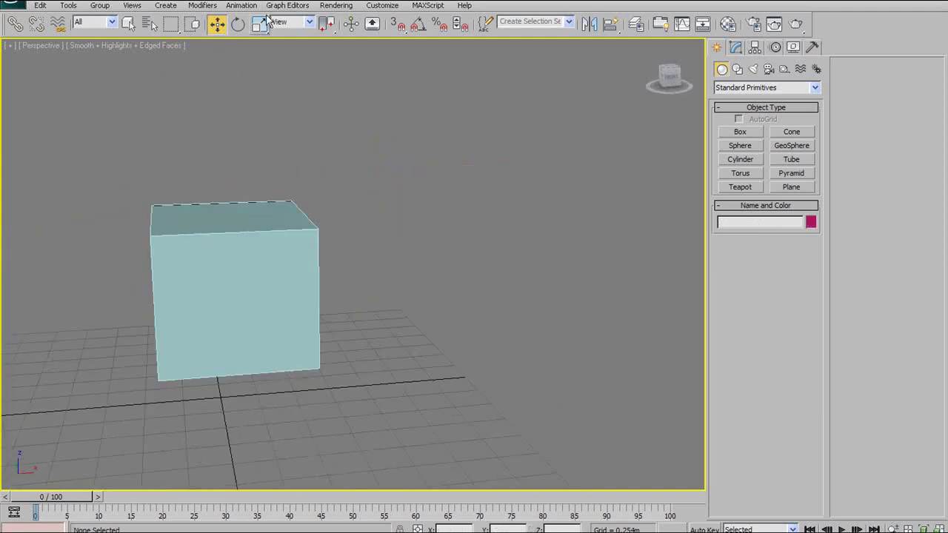
Step: Select the remaining box and frame it closely in the perspective view from one of its corners
middle_click_drag(228, 116, 294, 136, "alt")
left_click(308, 279)
middle_click_drag(334, 280, 338, 243, "alt")
scroll(337, 243, "up", 3)
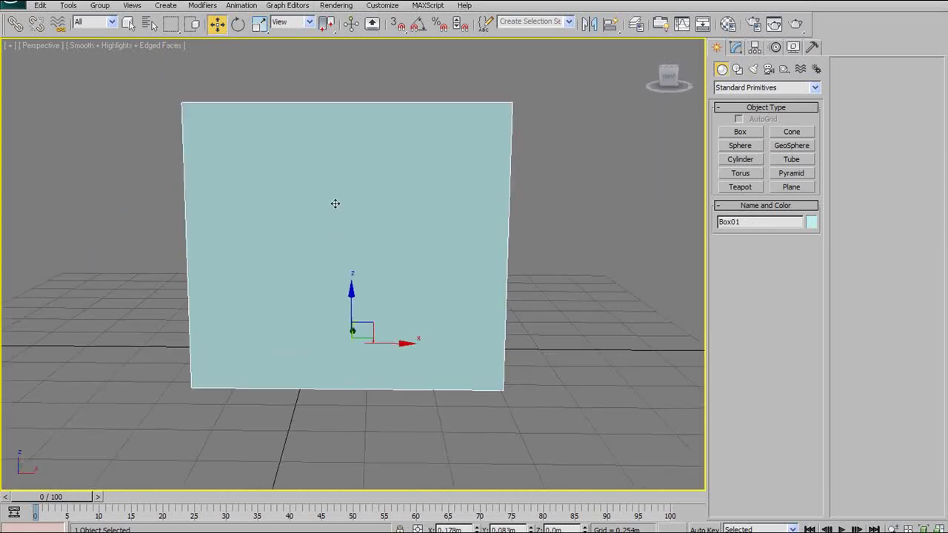
middle_click_drag(258, 131, 358, 294, "alt")
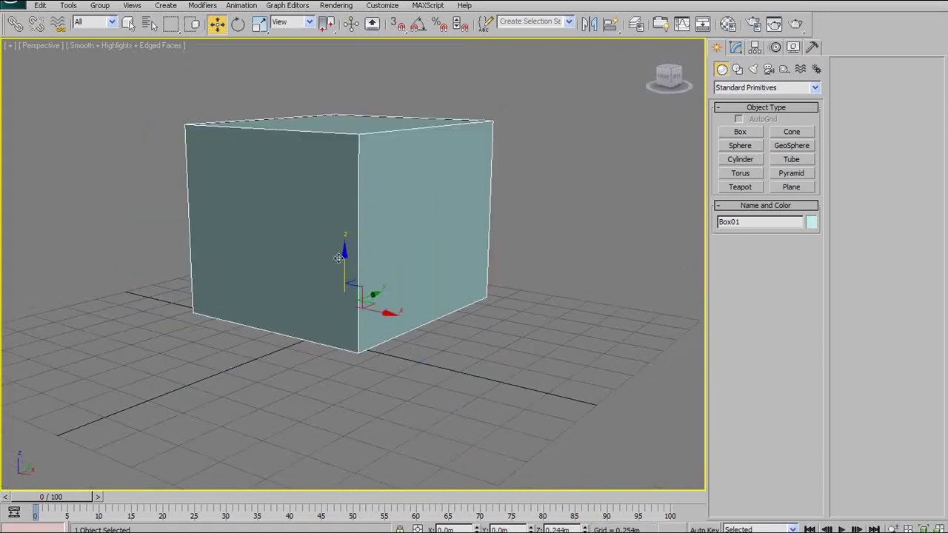